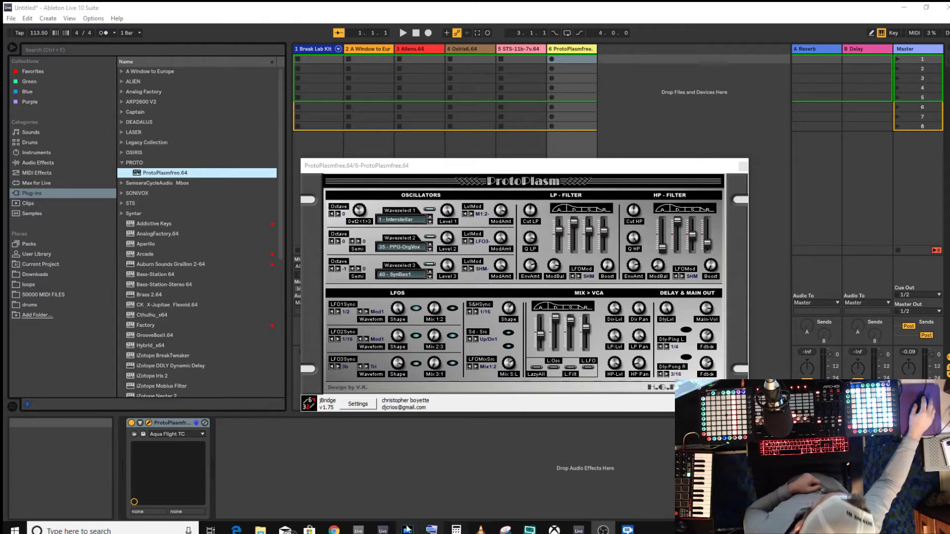
Switch to the jBridge for Windows download page in Chrome, leaving ProtoPlasmfree.64 on track 6
mouse_move(334, 530)
click(337, 479)
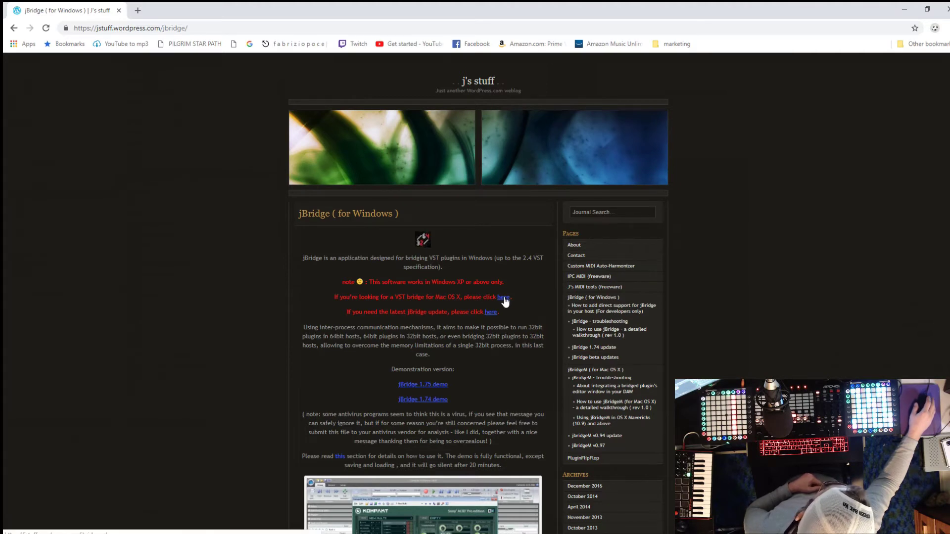
scroll(509, 311, down, 3)
scroll(594, 334, down, 4)
scroll(625, 344, down, 2)
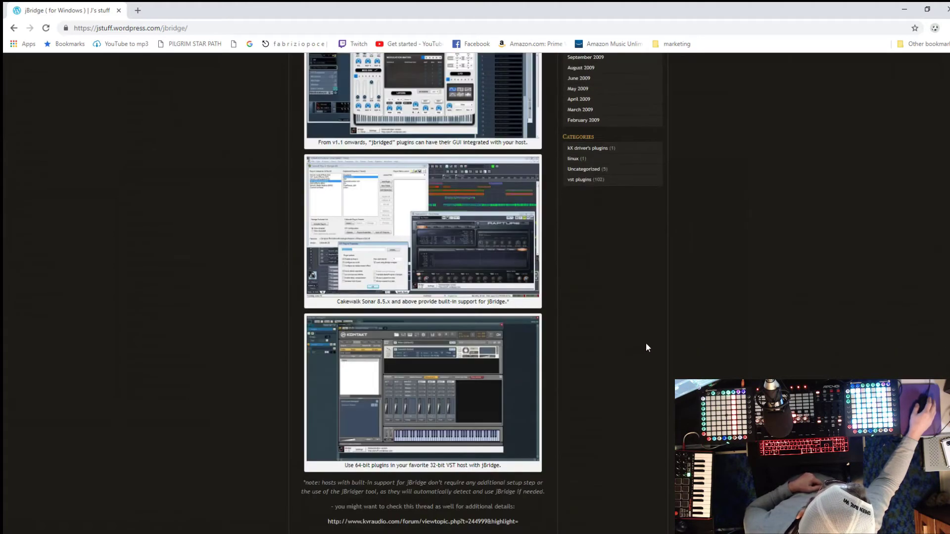
scroll(646, 347, down, 2)
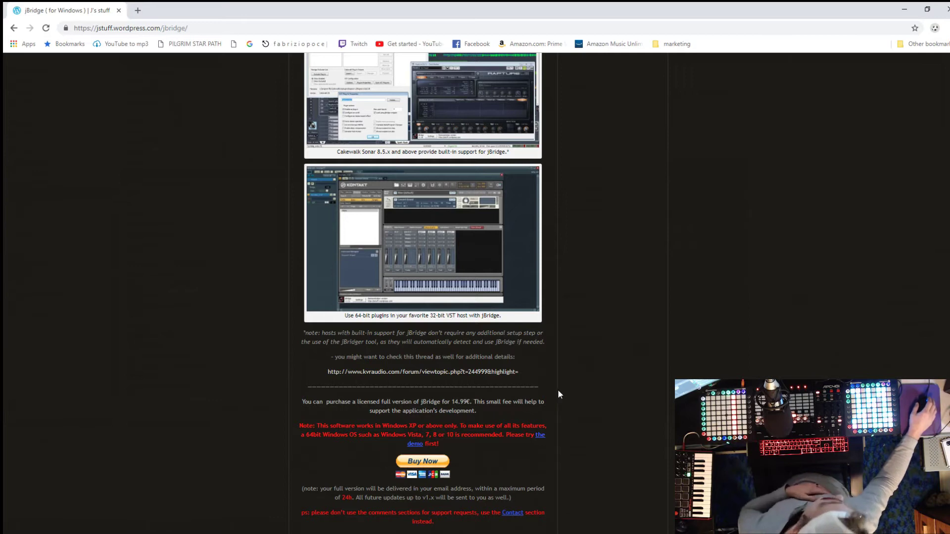
scroll(662, 382, up, 3)
scroll(661, 383, up, 3)
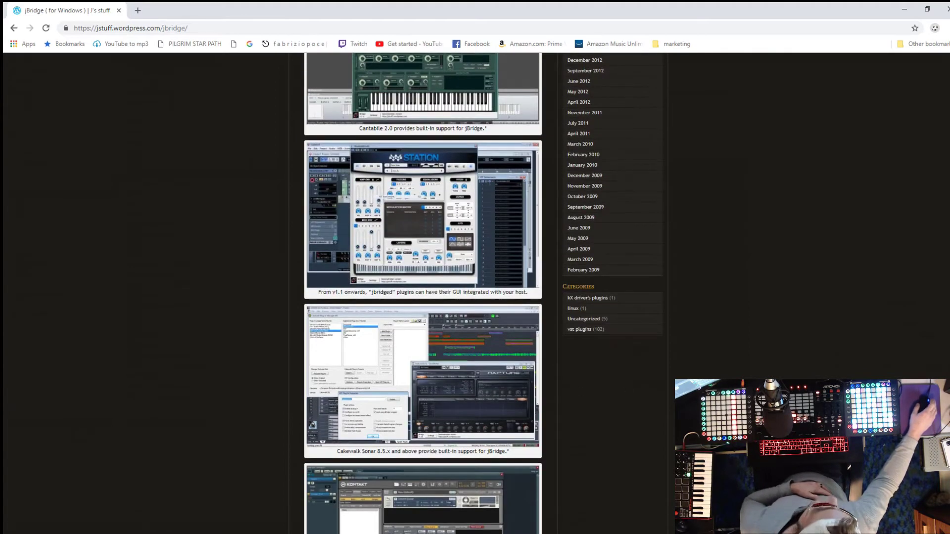
scroll(662, 382, up, 3)
scroll(662, 382, up, 3)
scroll(725, 379, up, 1)
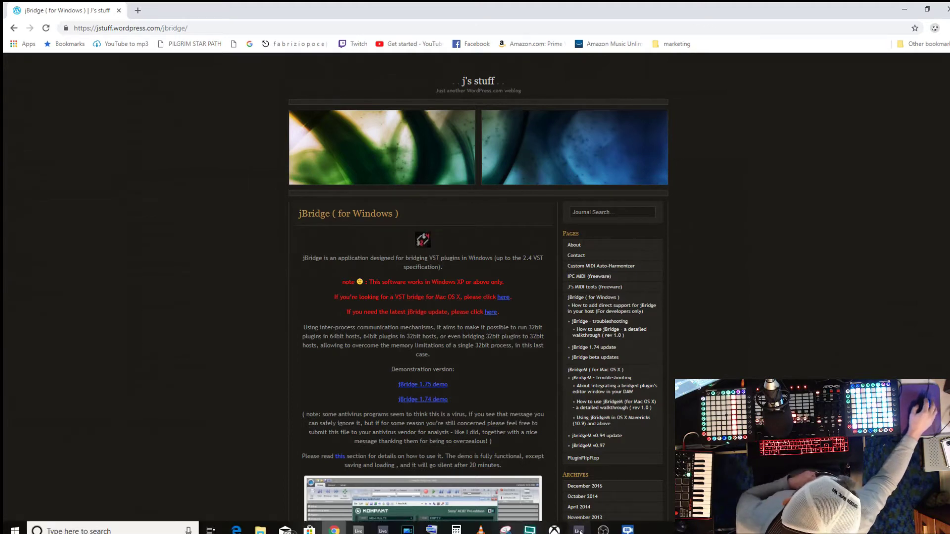
click(578, 530)
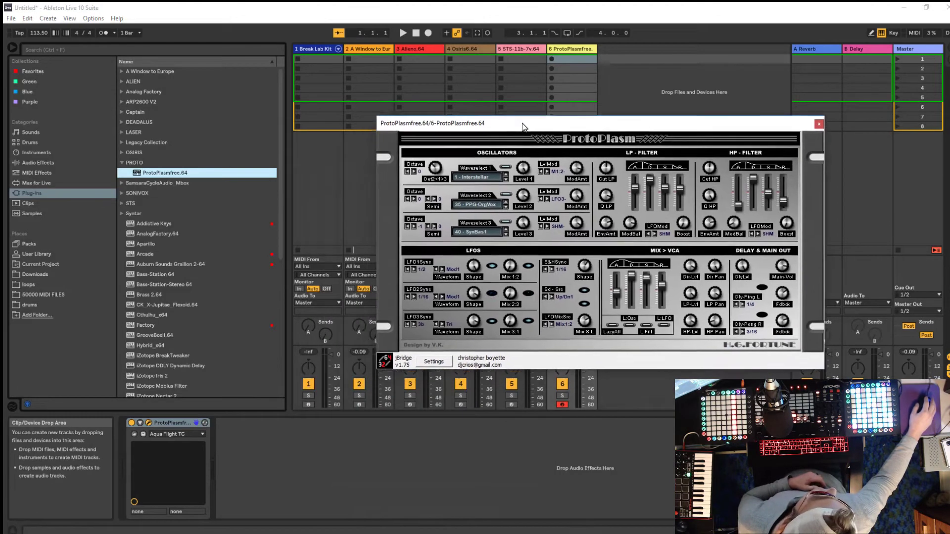
Show track 2's A Window to Europe synth, reposition its window, and open its bridge settings
click(362, 46)
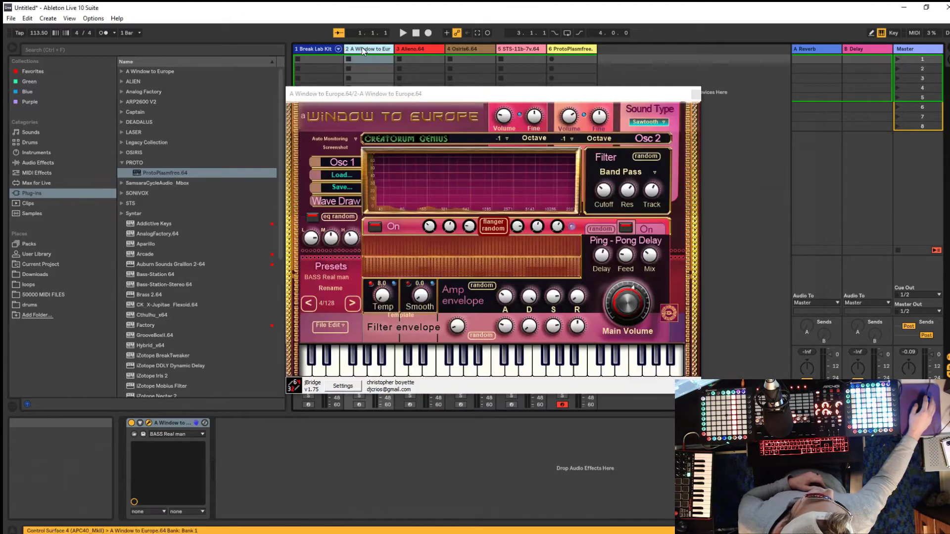
drag(418, 95, 354, 122)
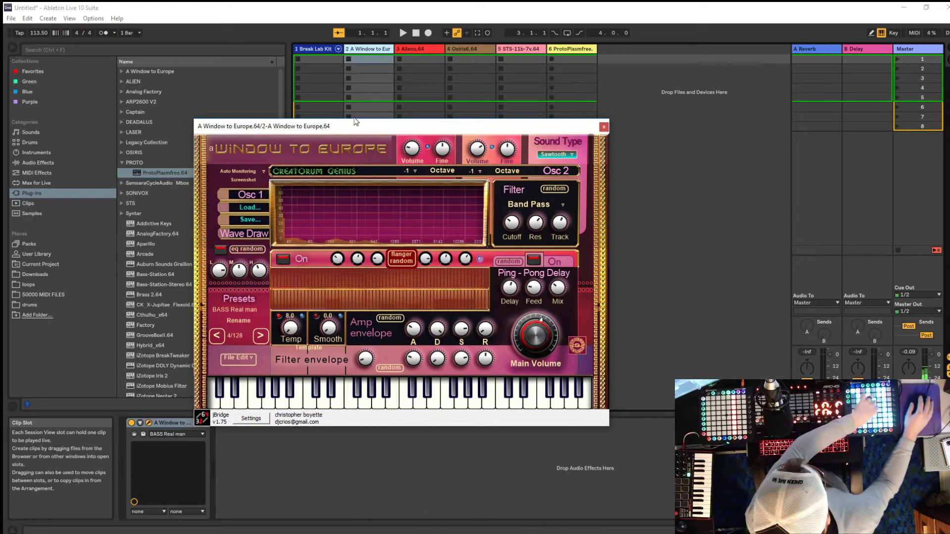
click(241, 421)
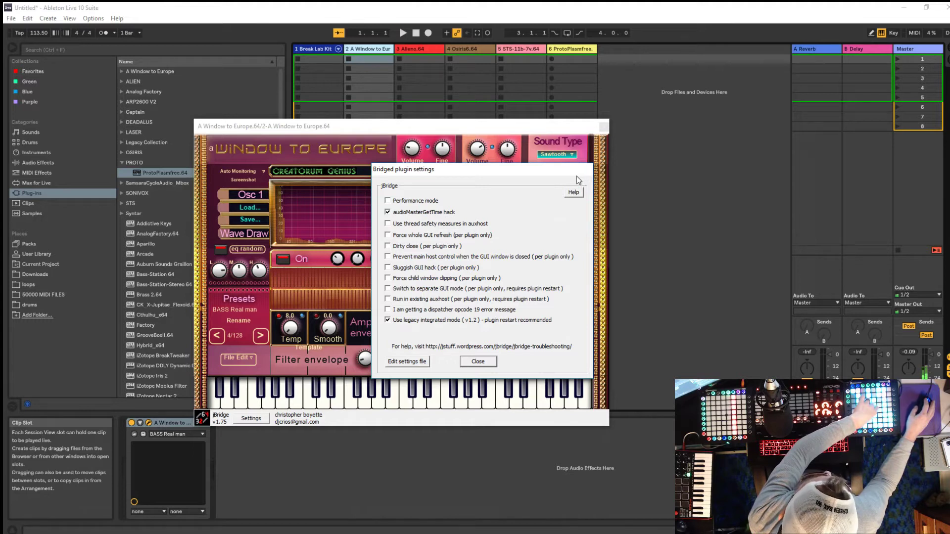
click(485, 360)
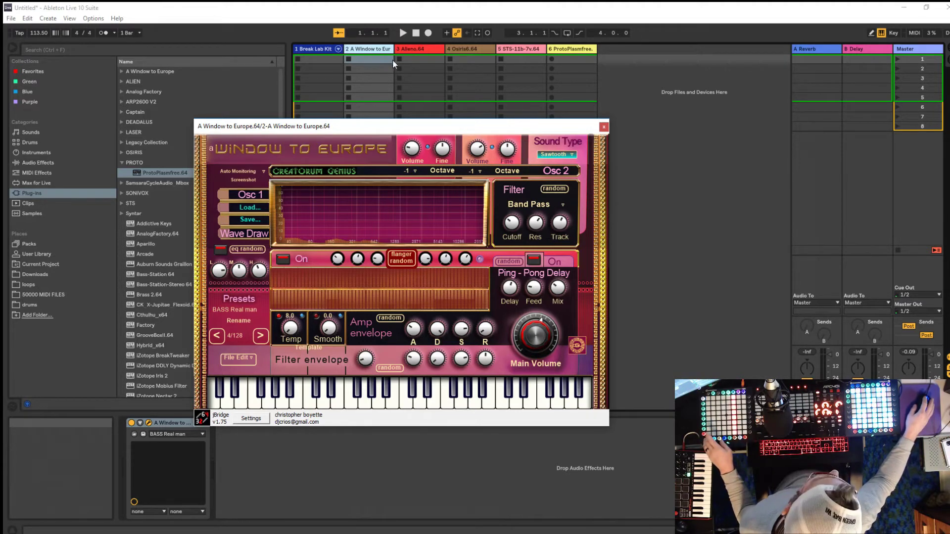
click(426, 48)
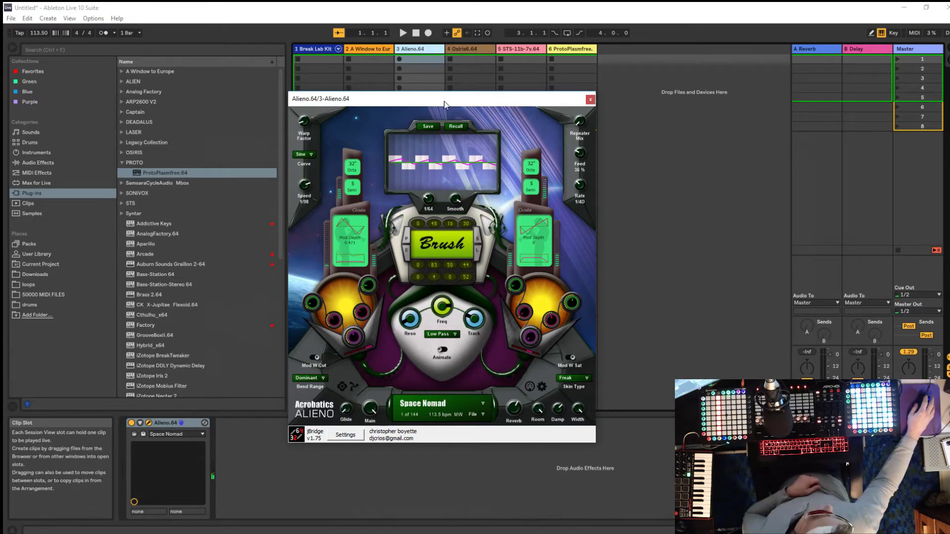
Reposition the Alieno window, then bring up track 4's Osiris6.64 synth
drag(427, 98, 399, 88)
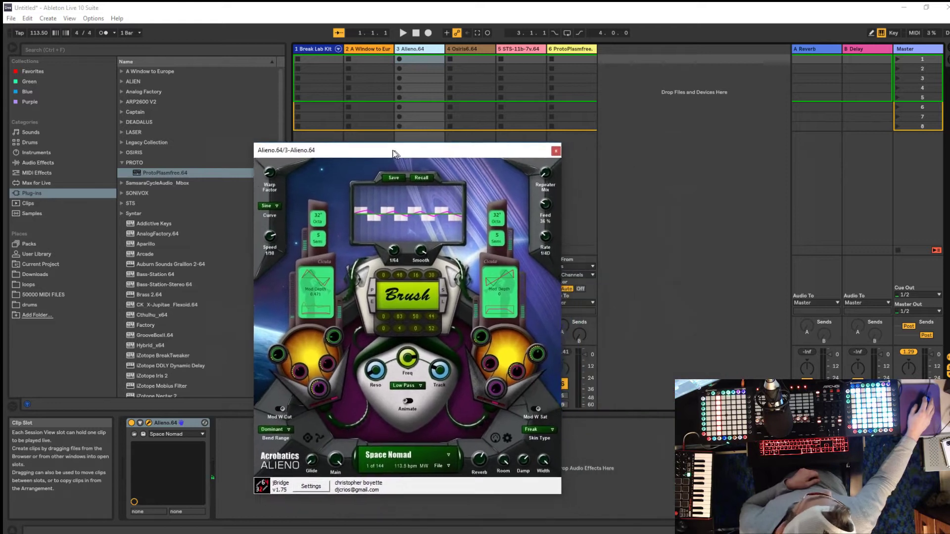
click(464, 49)
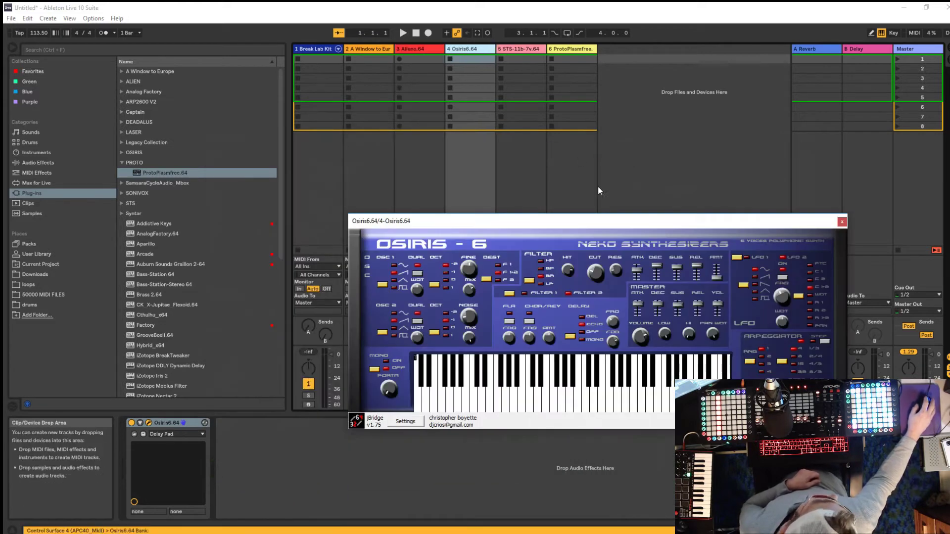
Place the Osiris-6 window, then bring up track 5's STS-11b-7v.64 synth
drag(599, 224, 478, 152)
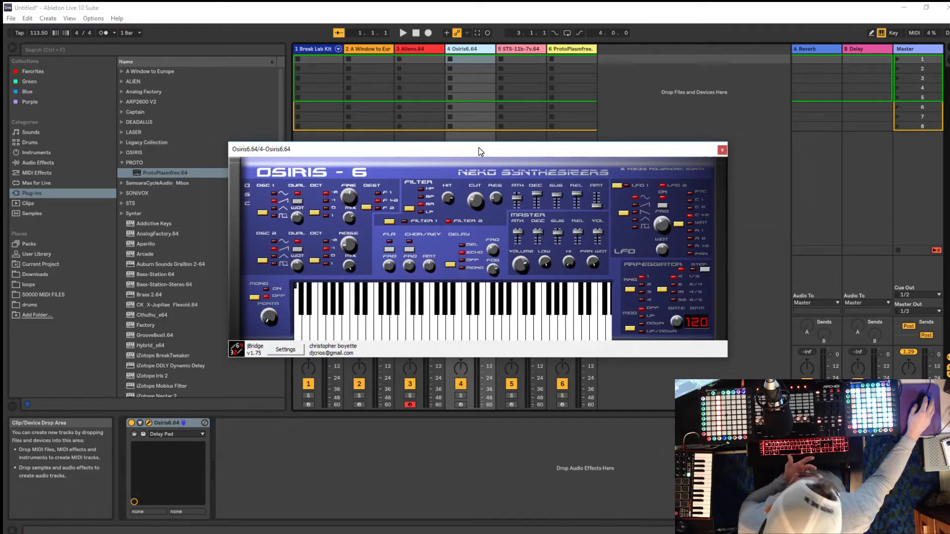
drag(479, 149, 496, 150)
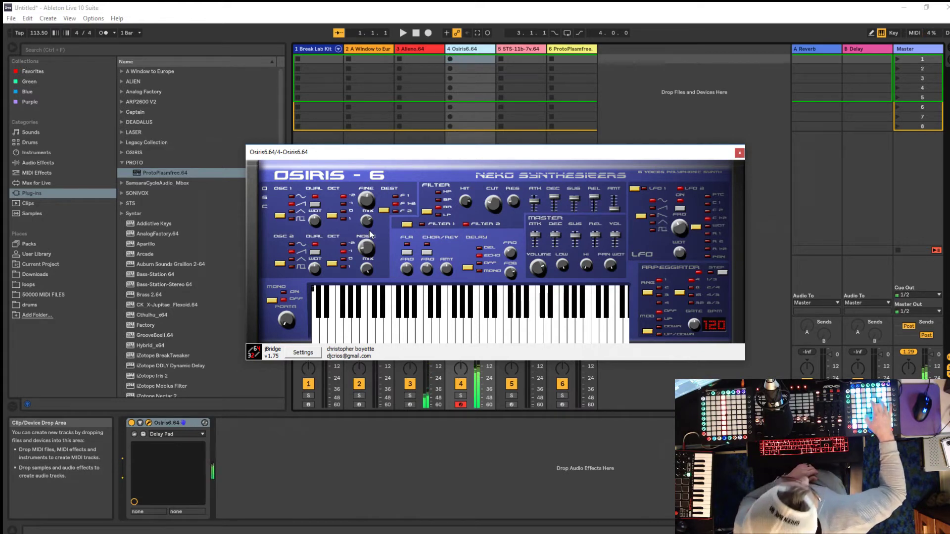
click(519, 50)
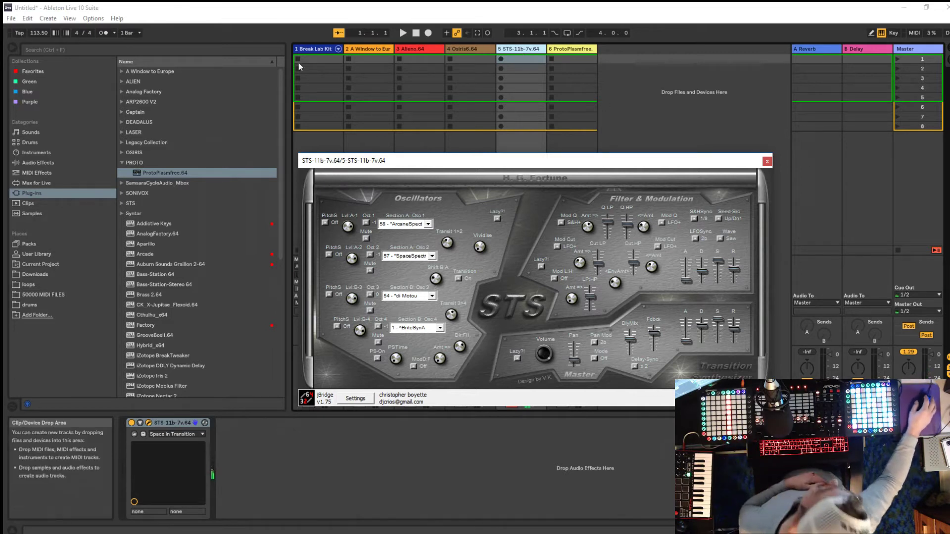
click(93, 18)
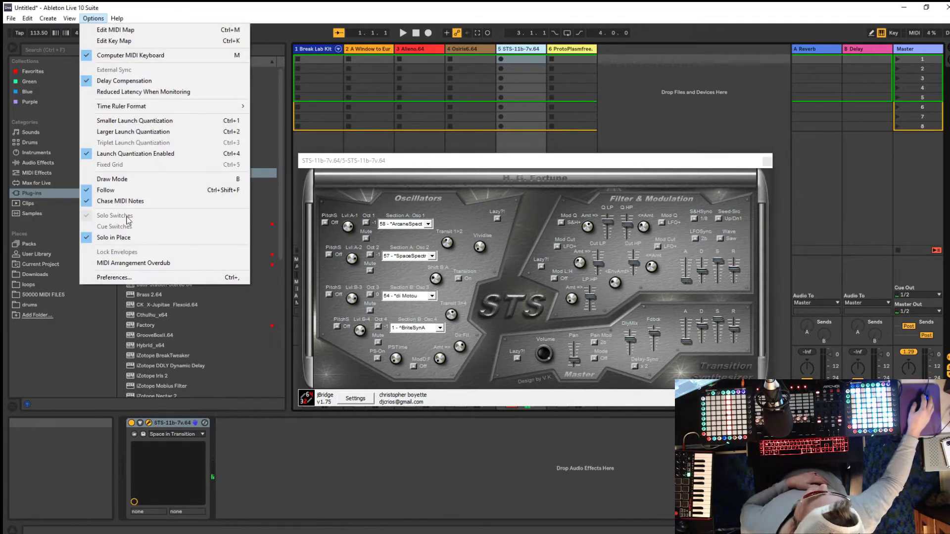
click(116, 279)
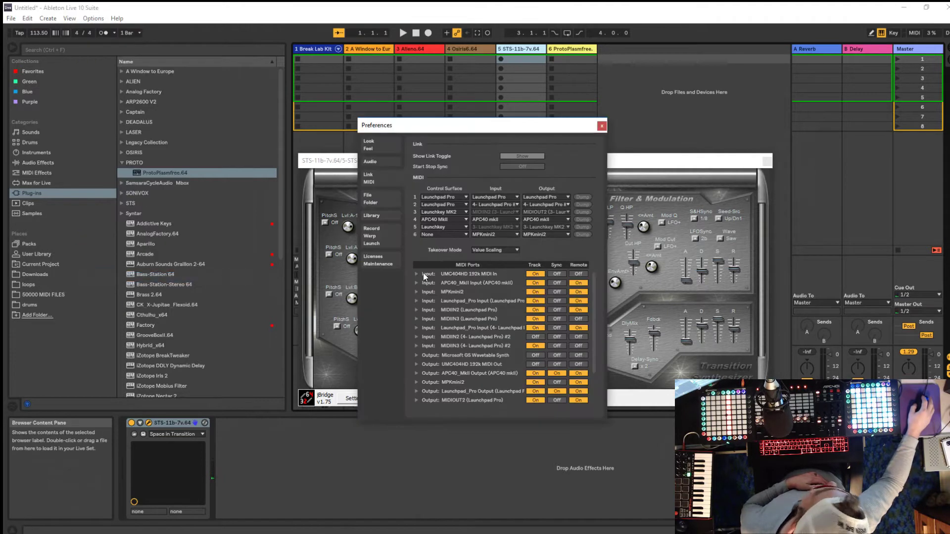
click(378, 200)
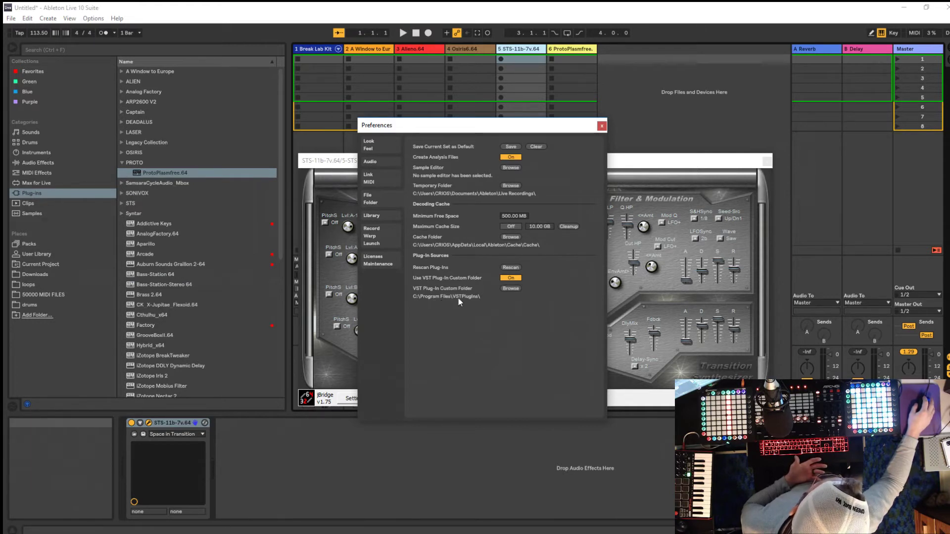
click(601, 126)
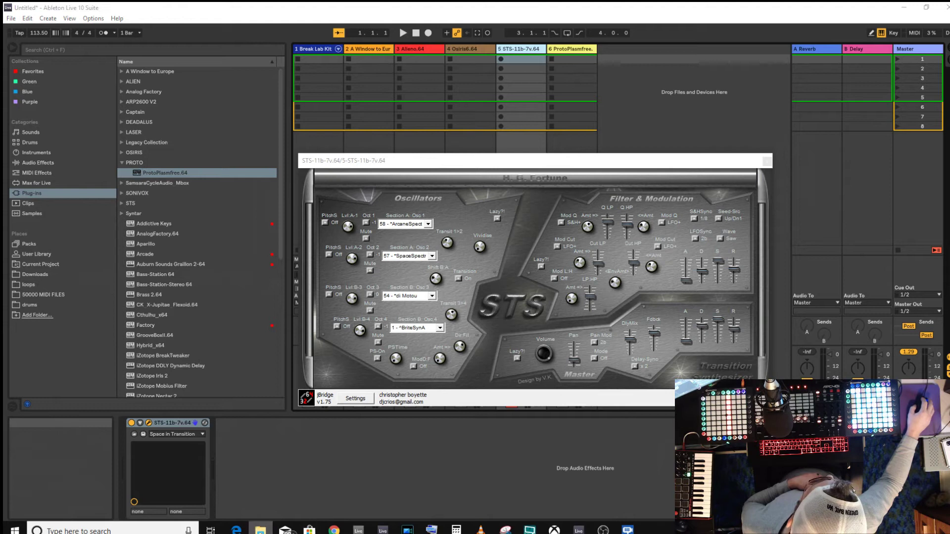
Open File Explorer beside the set and browse to C:\Program Files (x86)
key(shift+question)
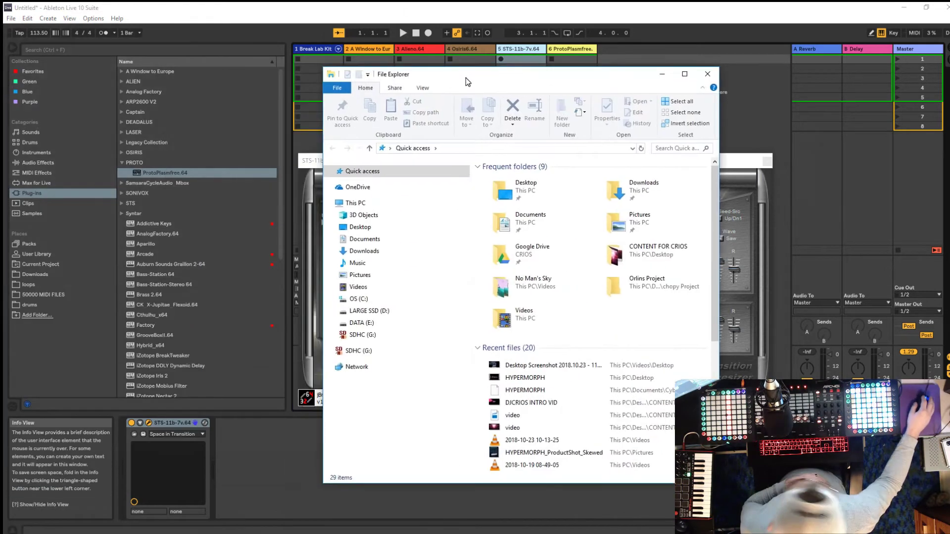
drag(465, 78, 573, 80)
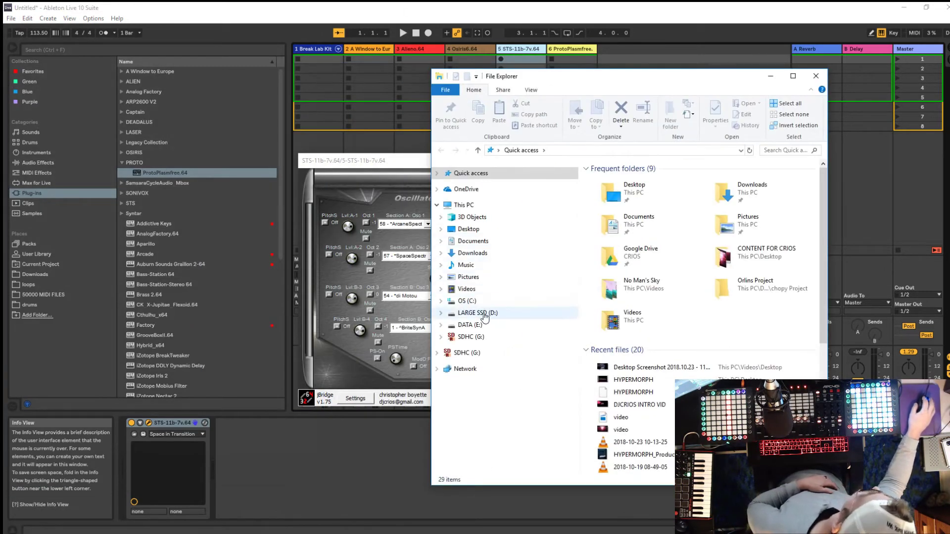
mouse_move(475, 327)
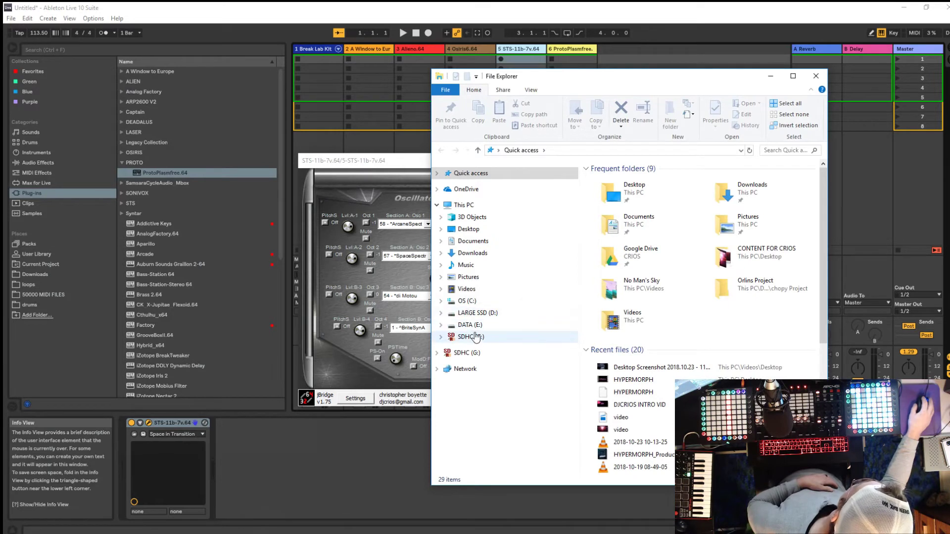
click(465, 301)
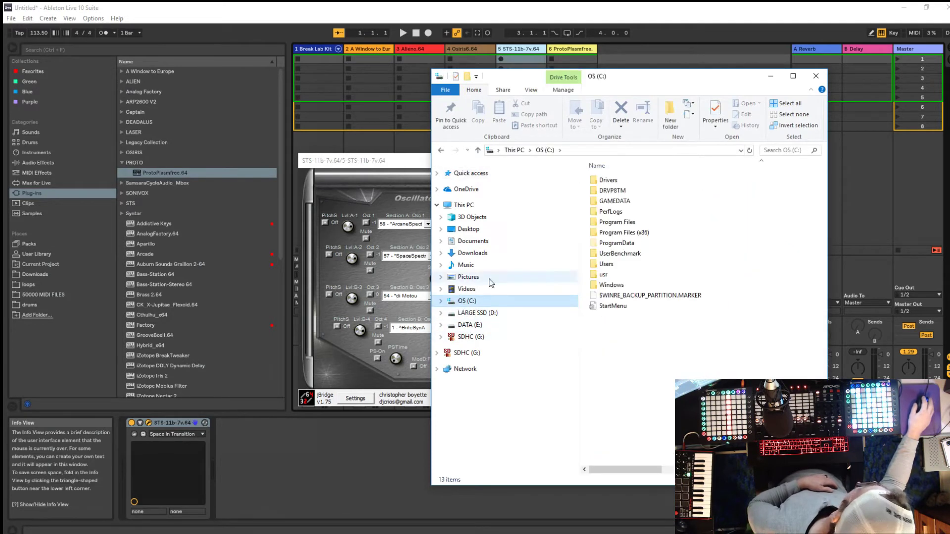
double_click(605, 235)
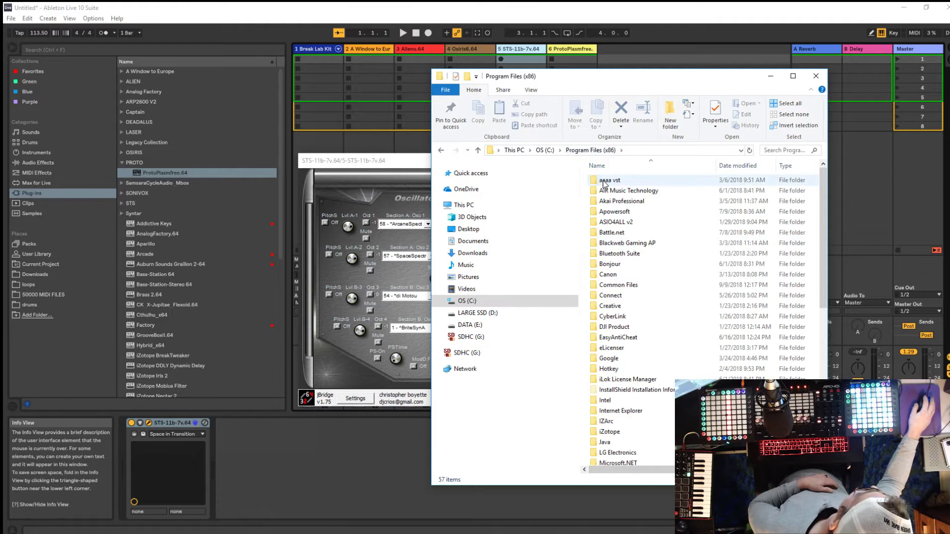
Review the aaaa vst plugin folder, then return up to the C: drive
double_click(606, 180)
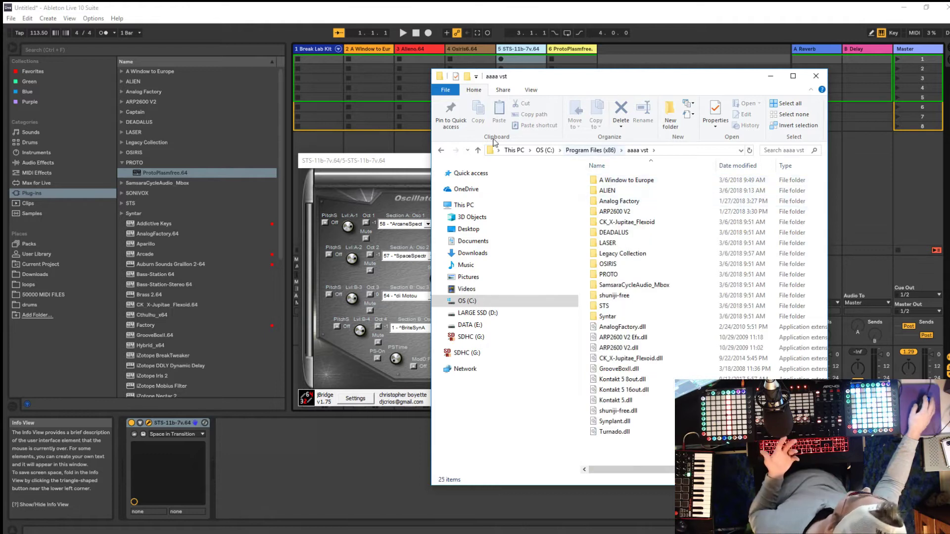
click(440, 150)
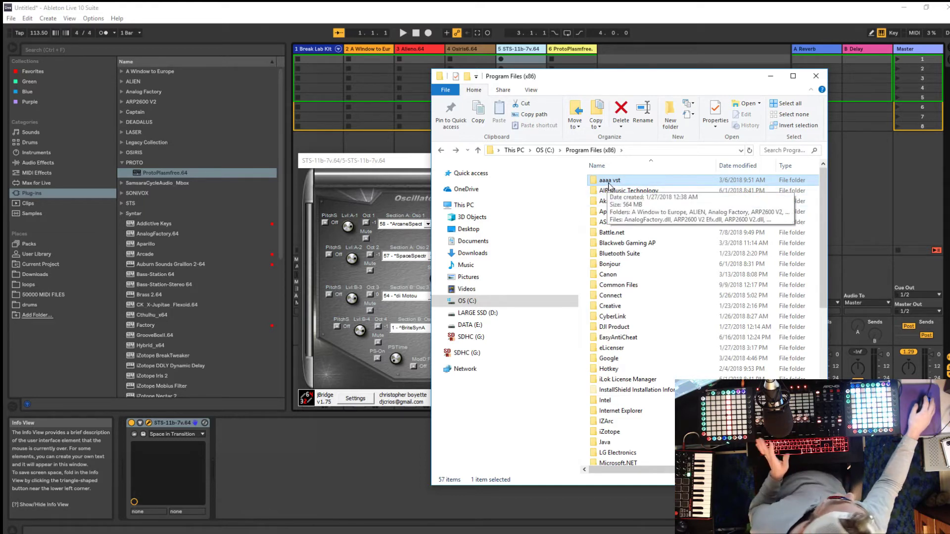
mouse_move(609, 180)
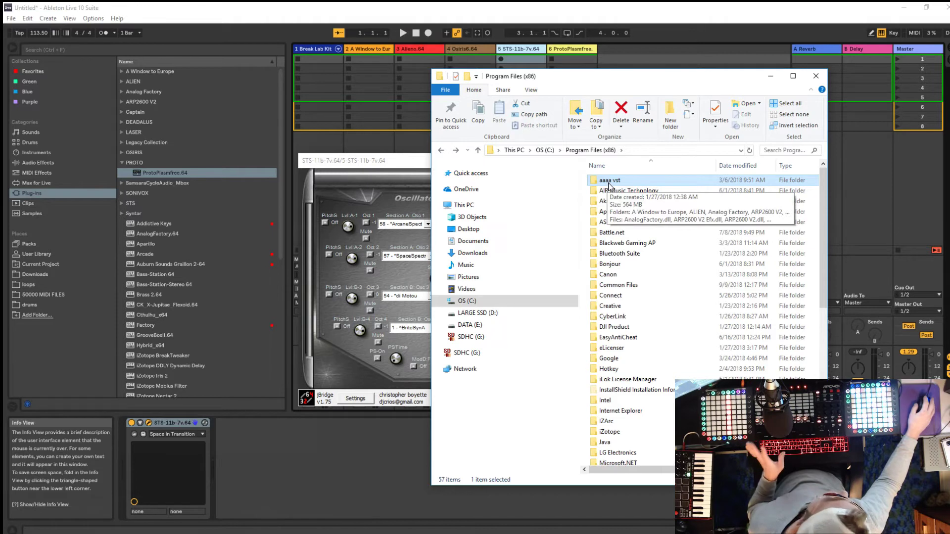
double_click(610, 184)
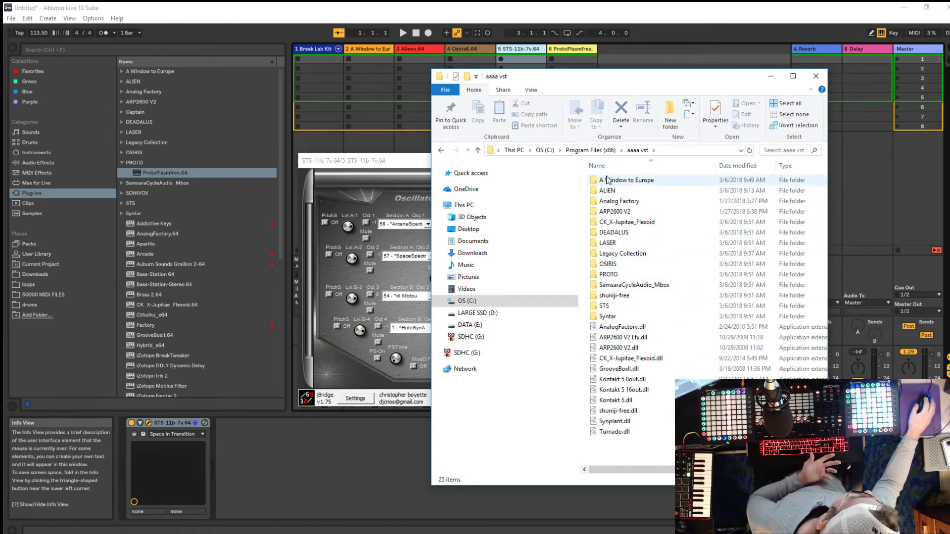
click(440, 150)
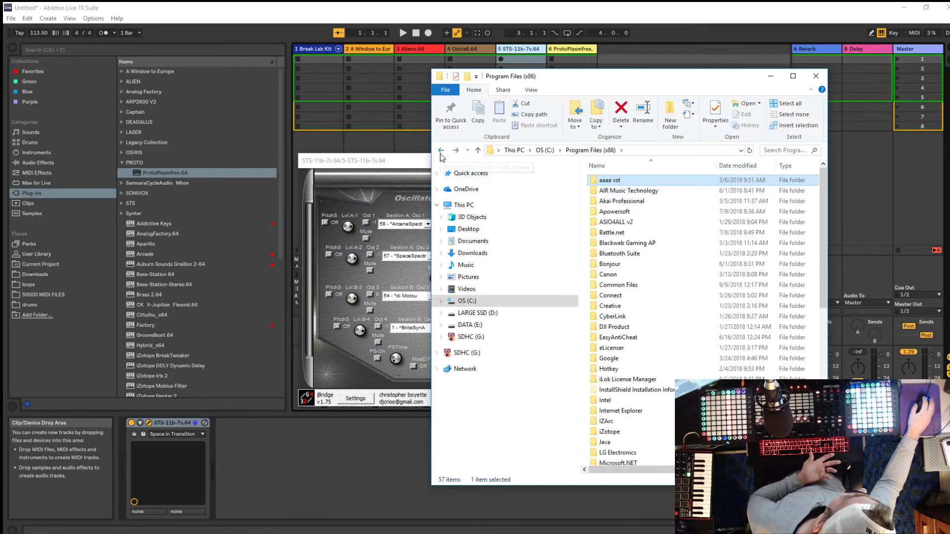
click(440, 151)
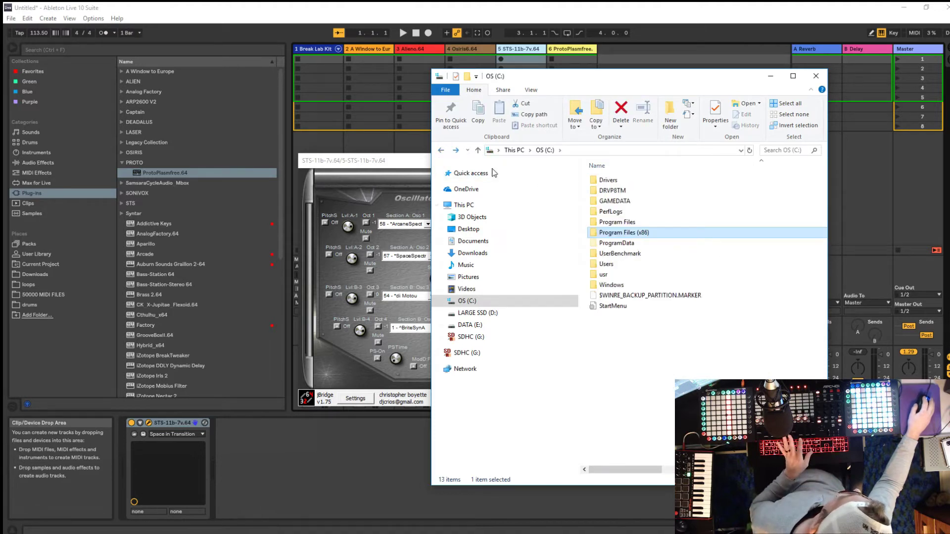
Check the Program Files\VSTPlugIns folder's files, then close File Explorer
double_click(612, 222)
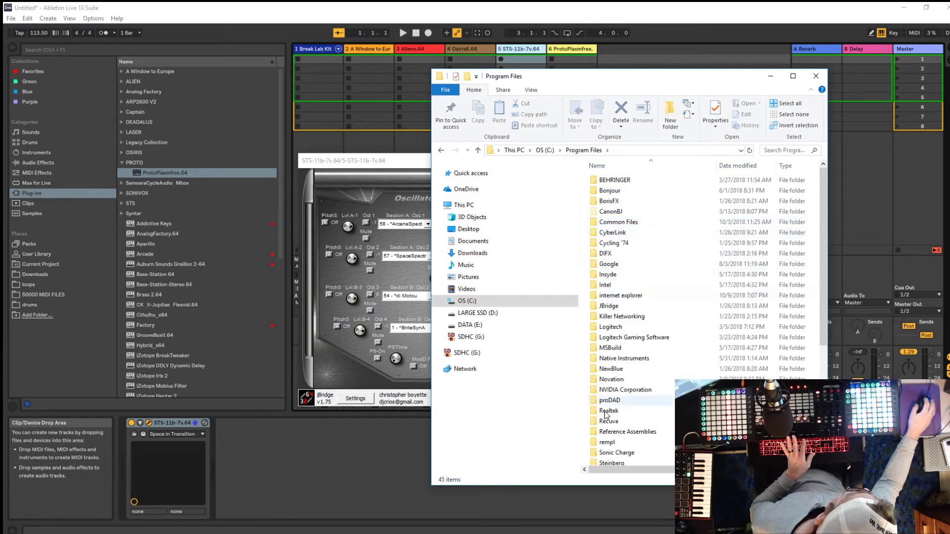
scroll(620, 430, down, 3)
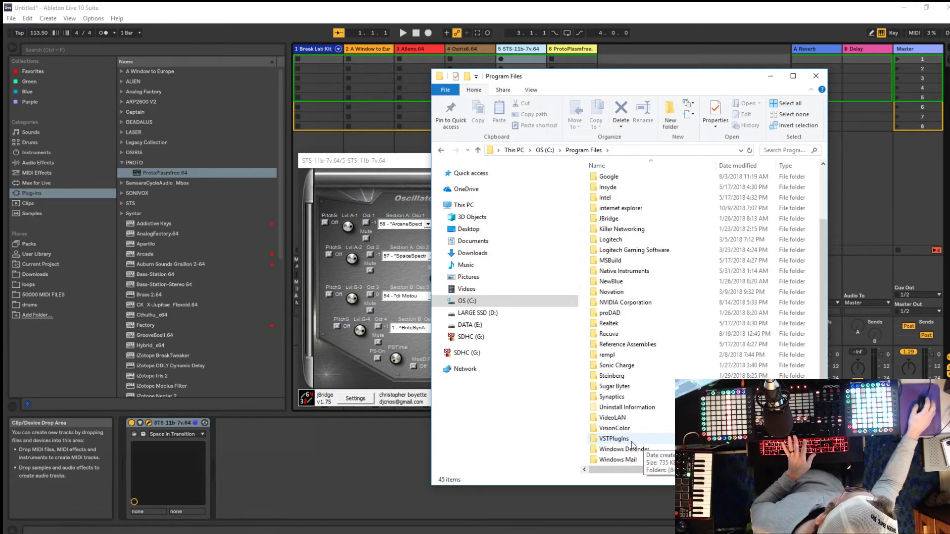
double_click(610, 439)
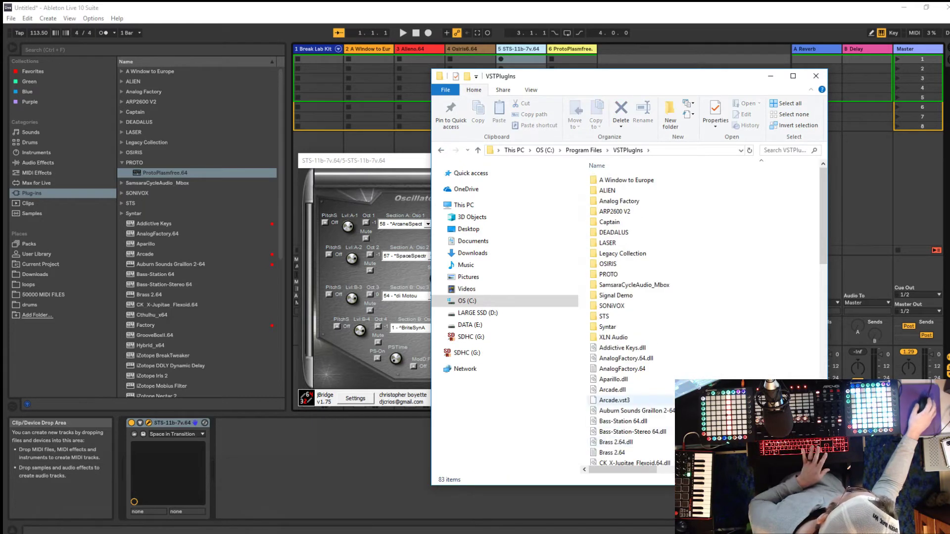
scroll(638, 416, down, 3)
scroll(726, 380, down, 3)
scroll(726, 379, down, 3)
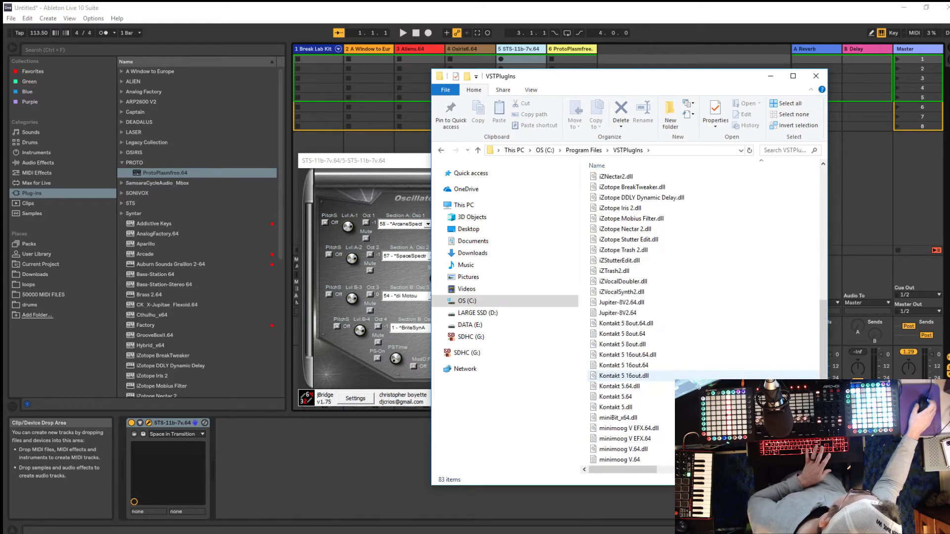
scroll(726, 380, down, 3)
scroll(733, 340, up, 9)
scroll(730, 341, up, 8)
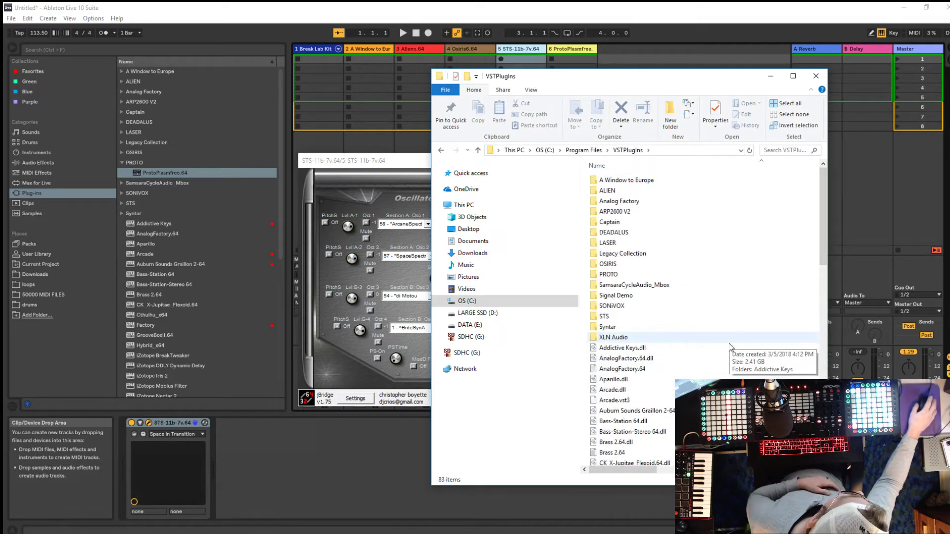
click(442, 152)
click(816, 77)
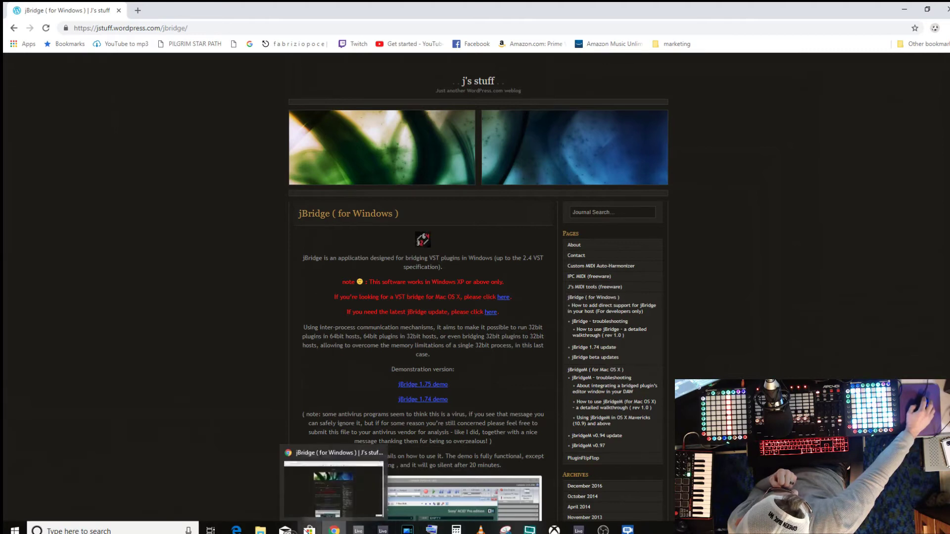
Open the Windows Start menu over the jBridge page
click(14, 530)
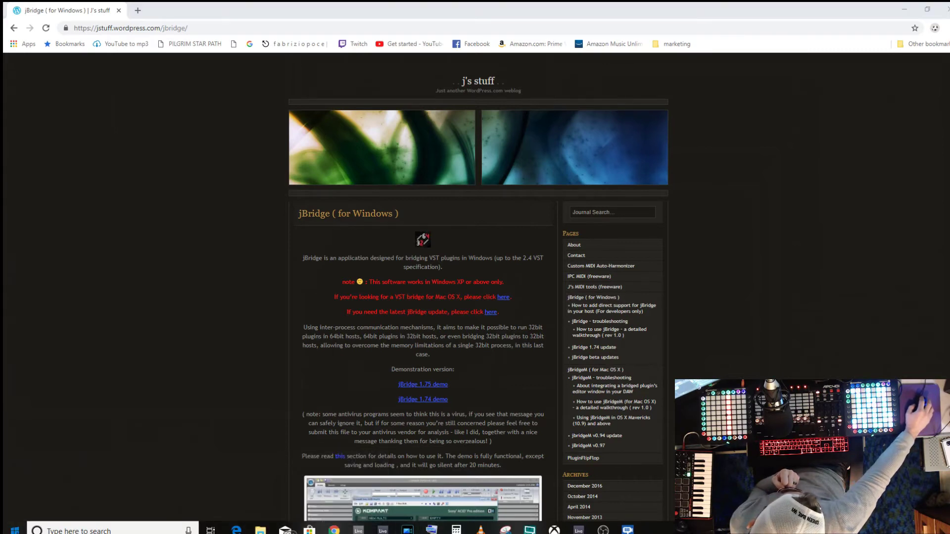
scroll(63, 434, down, 3)
scroll(71, 438, down, 5)
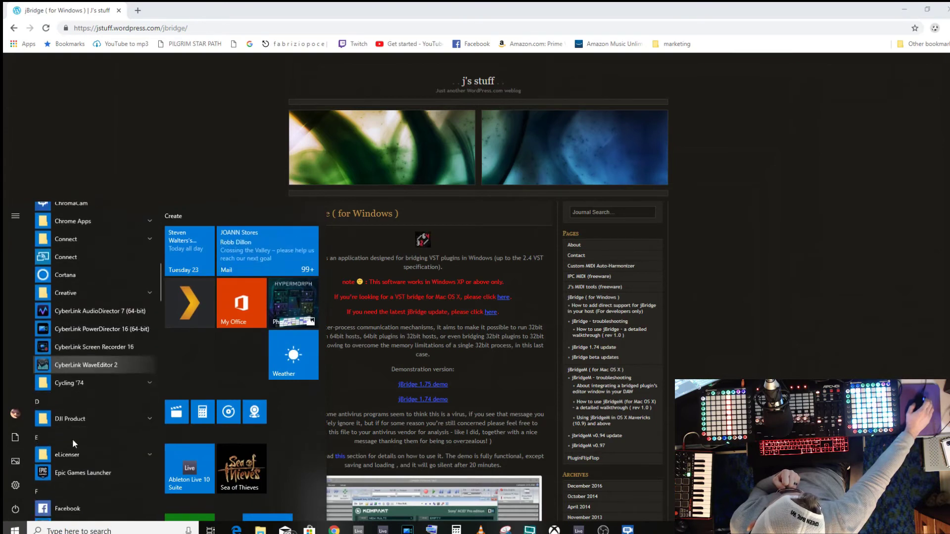
scroll(72, 438, down, 2)
scroll(77, 437, down, 3)
scroll(80, 436, down, 3)
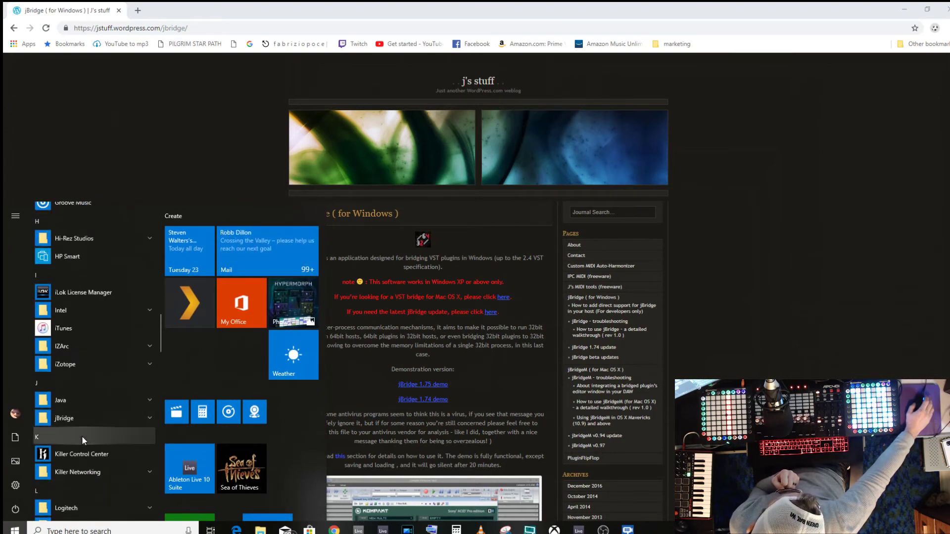
Expand the jBridge group in the Start menu and launch jBridger
click(71, 418)
click(67, 438)
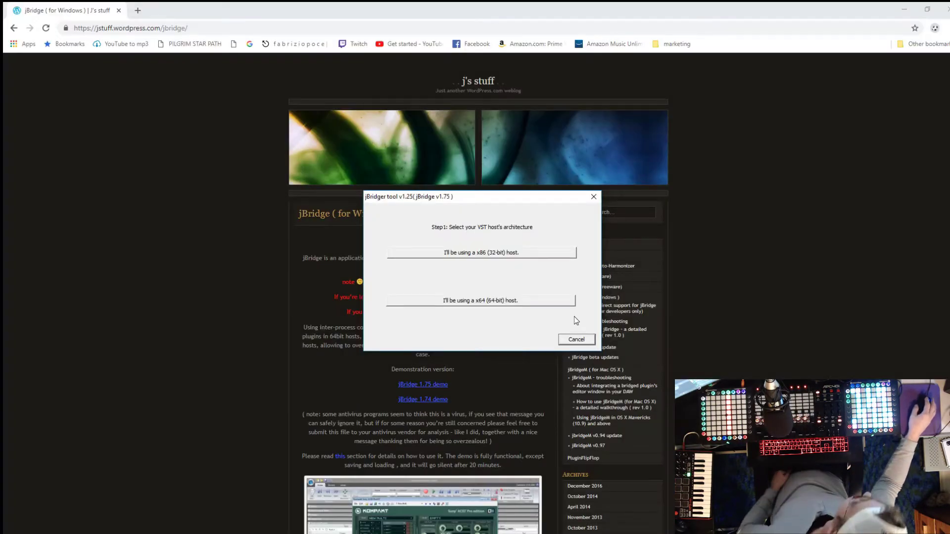
Choose "I'll be using a x64 (64-bit) host" in jBridger's Step 1
click(571, 341)
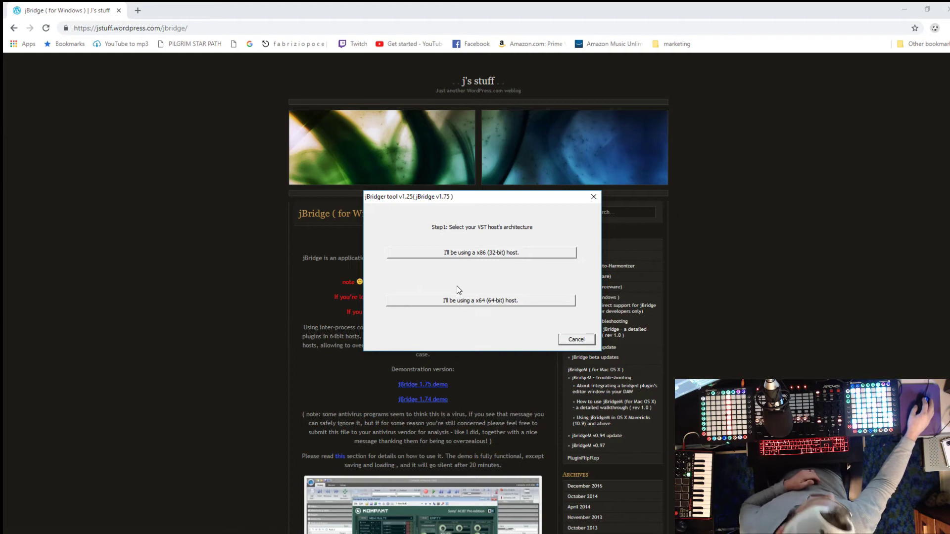
click(484, 302)
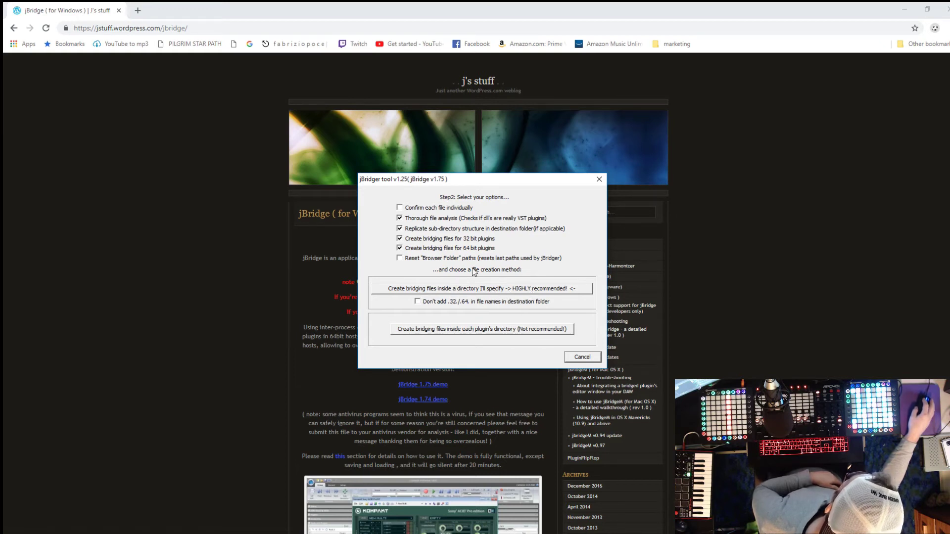
Choose to create the bridging files inside a directory you specify
click(439, 290)
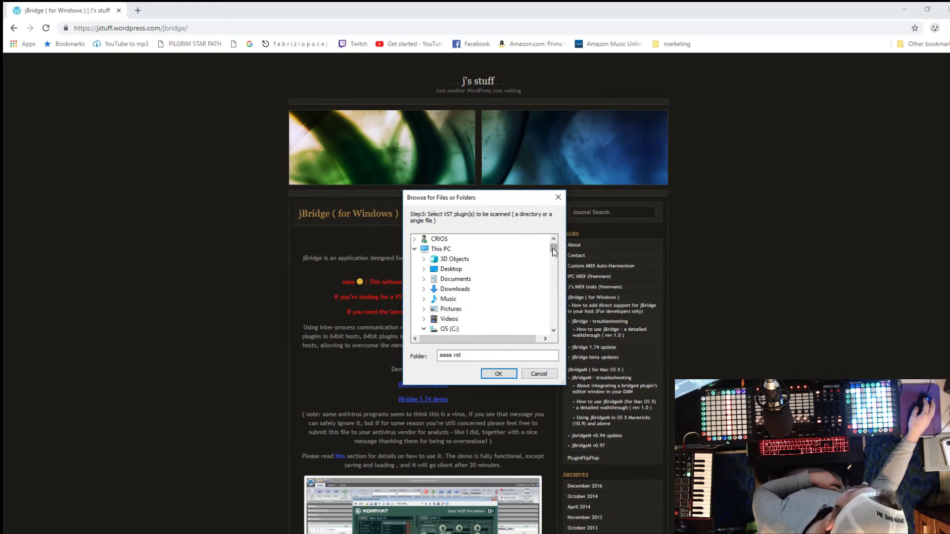
drag(553, 253, 552, 256)
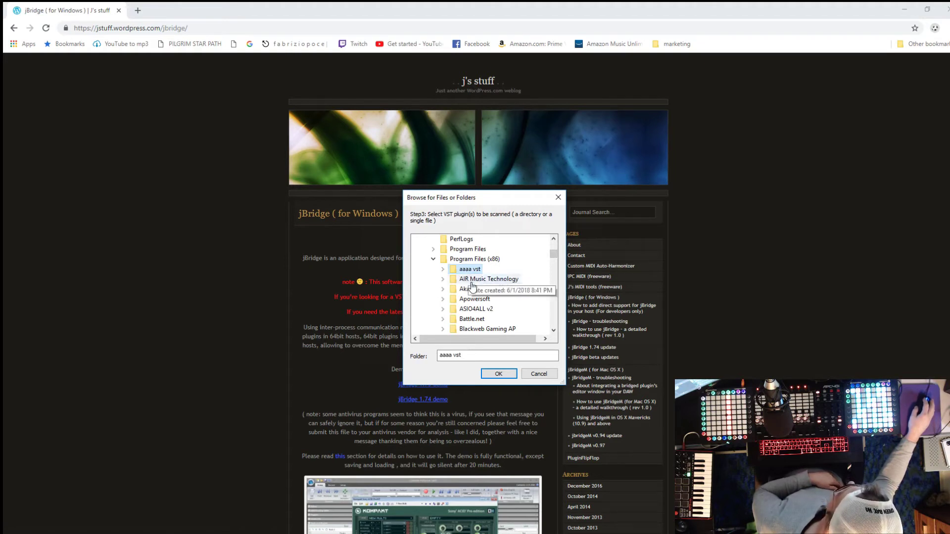
Confirm Program Files (x86) > aaaa vst as the folder of plugins to scan
click(499, 374)
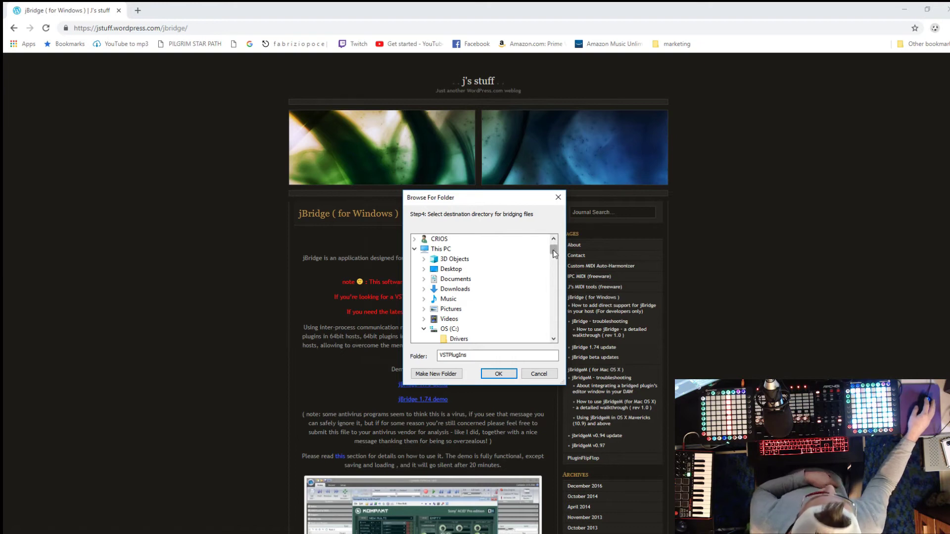
scroll(553, 253, down, 1)
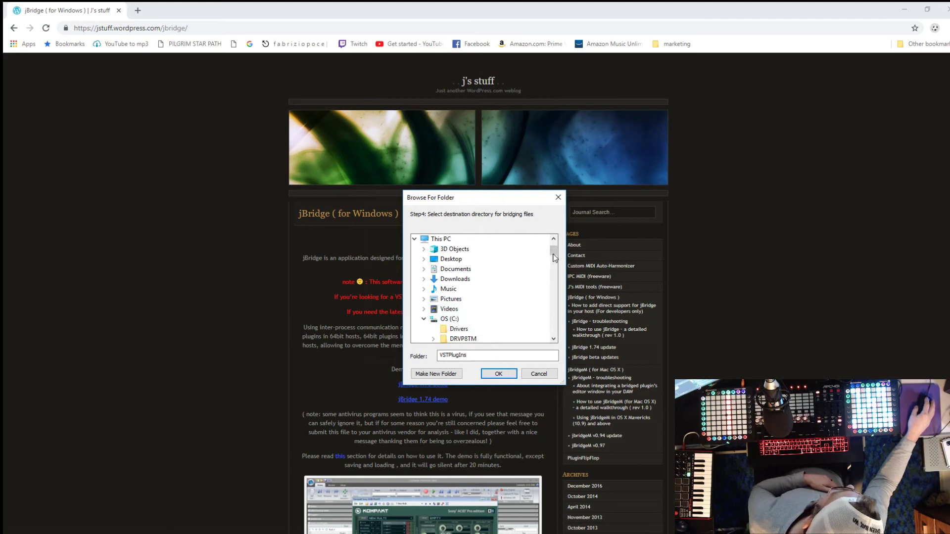
scroll(482, 297, down, 2)
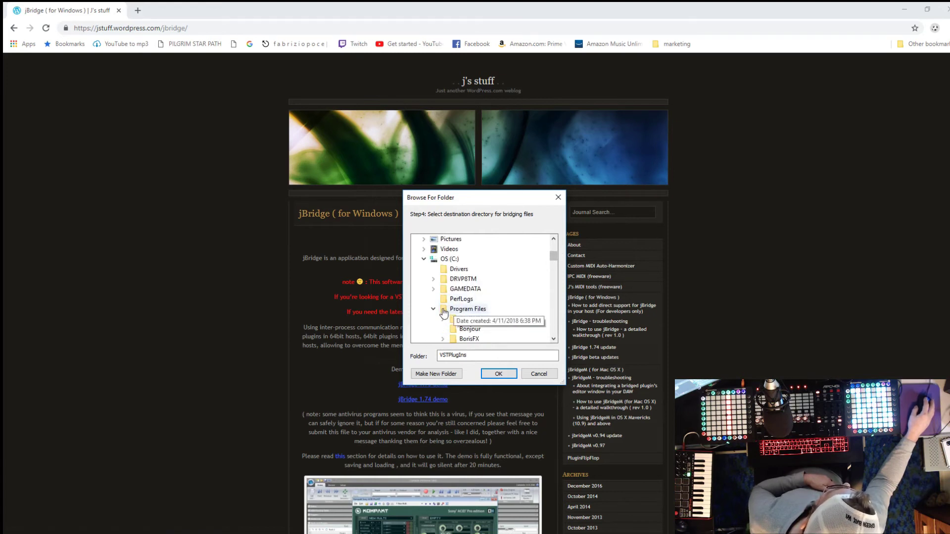
scroll(483, 297, down, 2)
scroll(528, 285, down, 5)
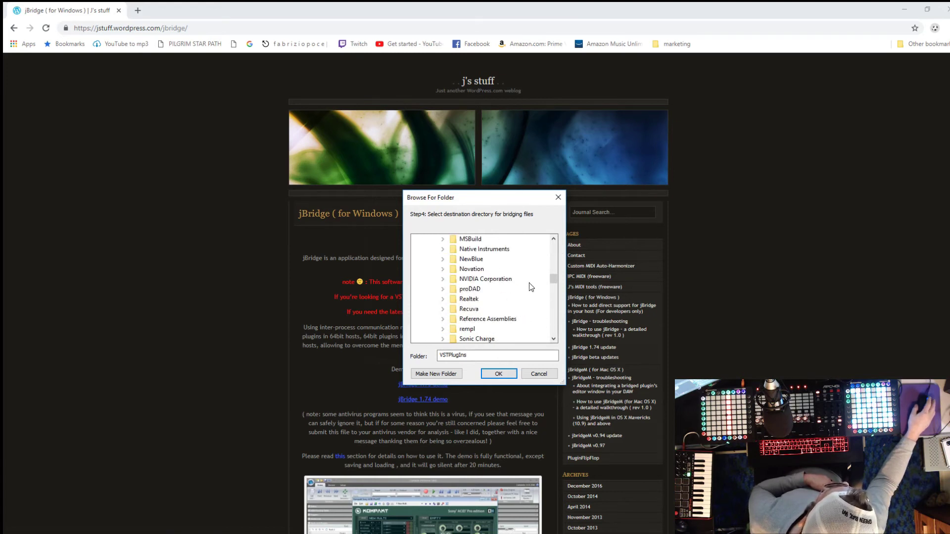
scroll(529, 287, down, 3)
scroll(530, 287, down, 1)
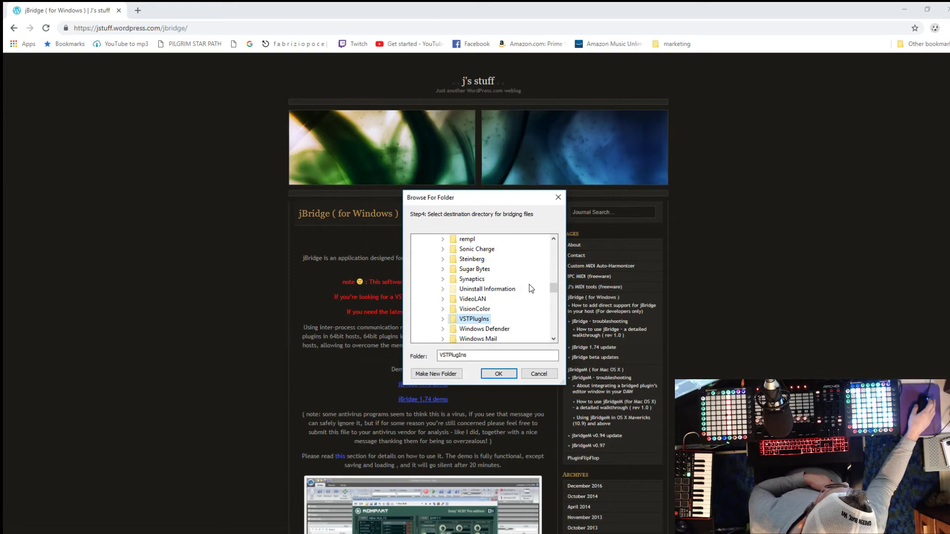
Bridge the plugins into Program Files > VSTPlugIns, producing 30 bridged files
double_click(461, 320)
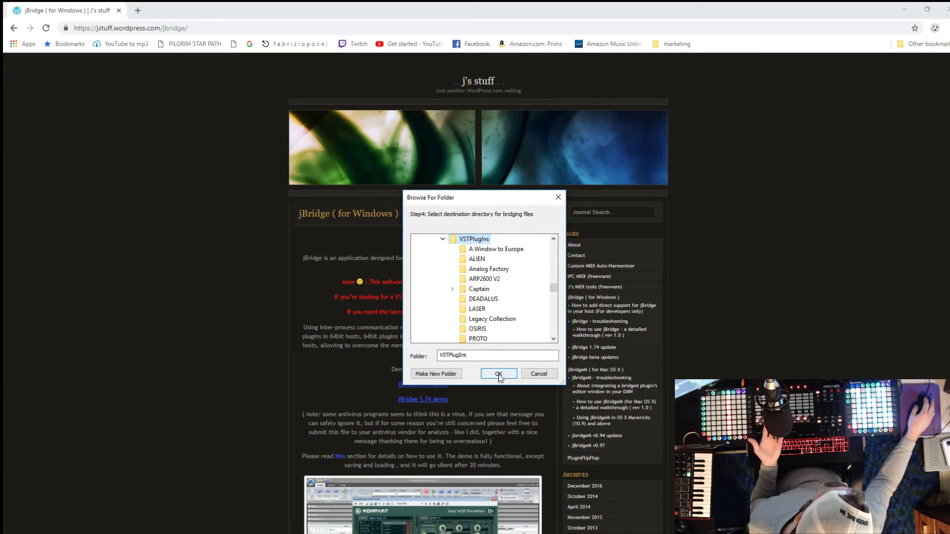
click(499, 375)
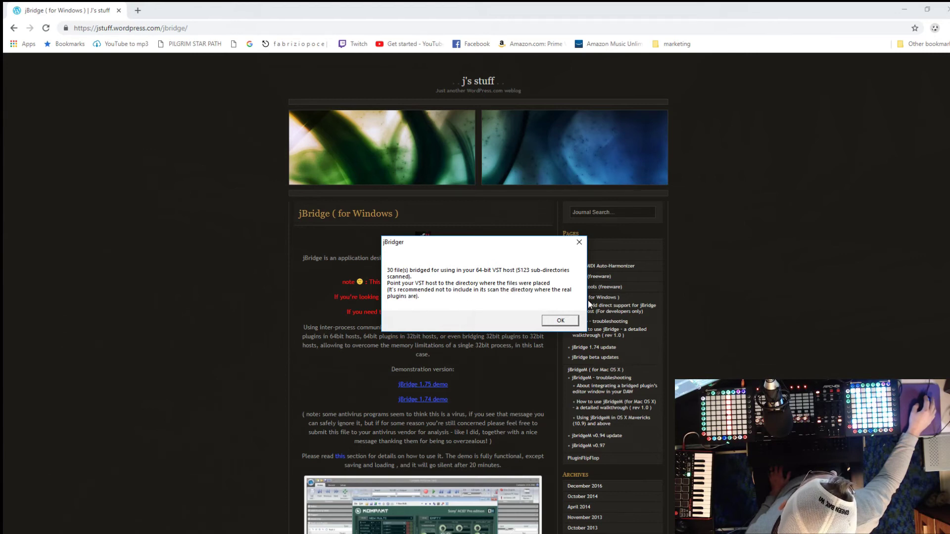
Dismiss the jBridger results message and close the Chrome jBridge page
click(564, 323)
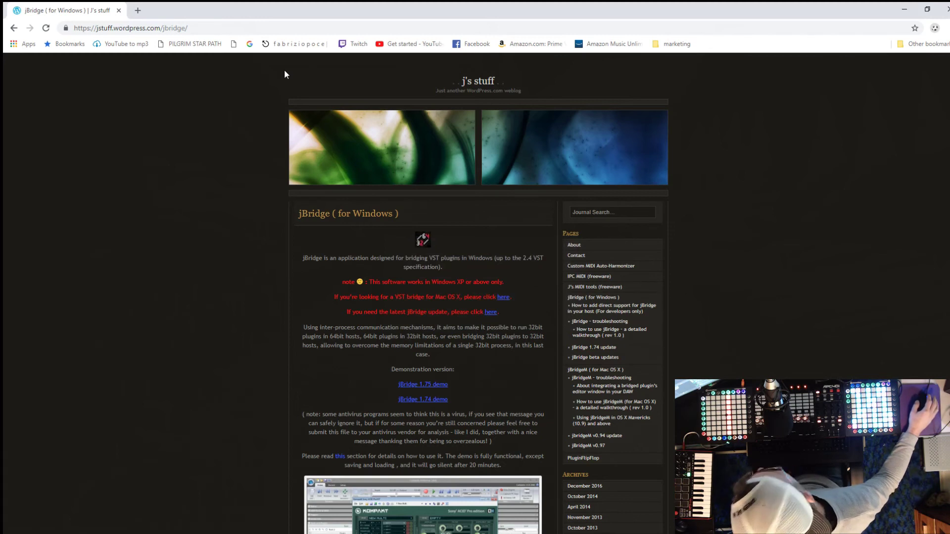
click(945, 9)
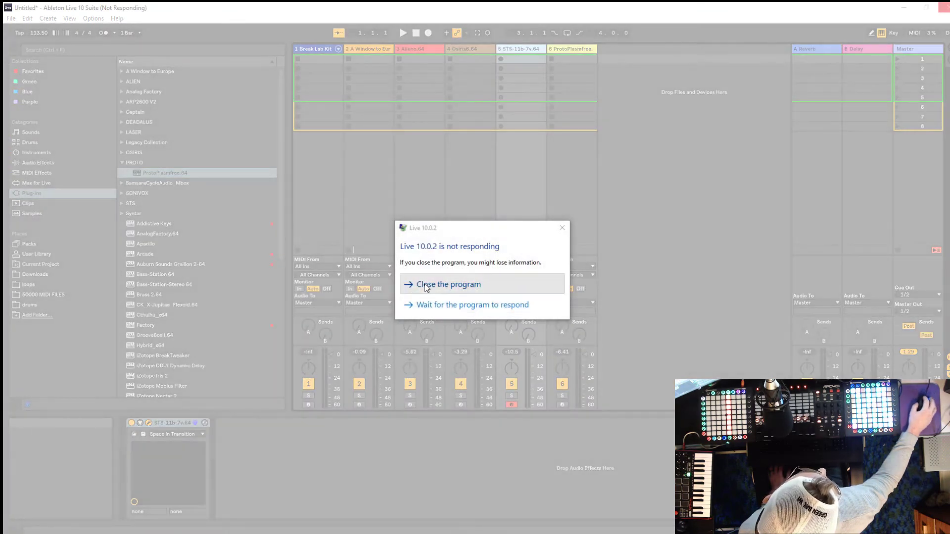
Close the unresponsive Ableton Live from its not-responding dialog
click(425, 285)
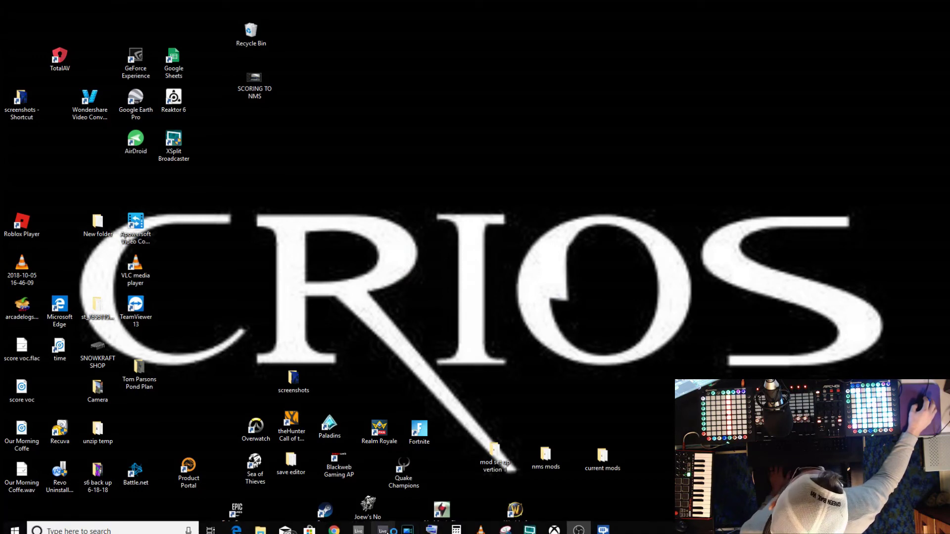
Relaunch Ableton Live from the taskbar and decline recovering the crashed set
click(382, 530)
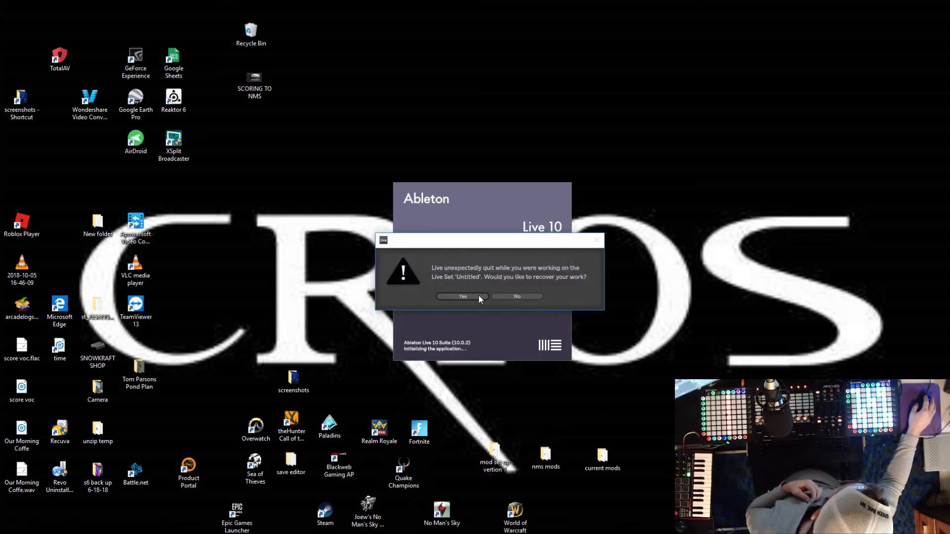
click(530, 295)
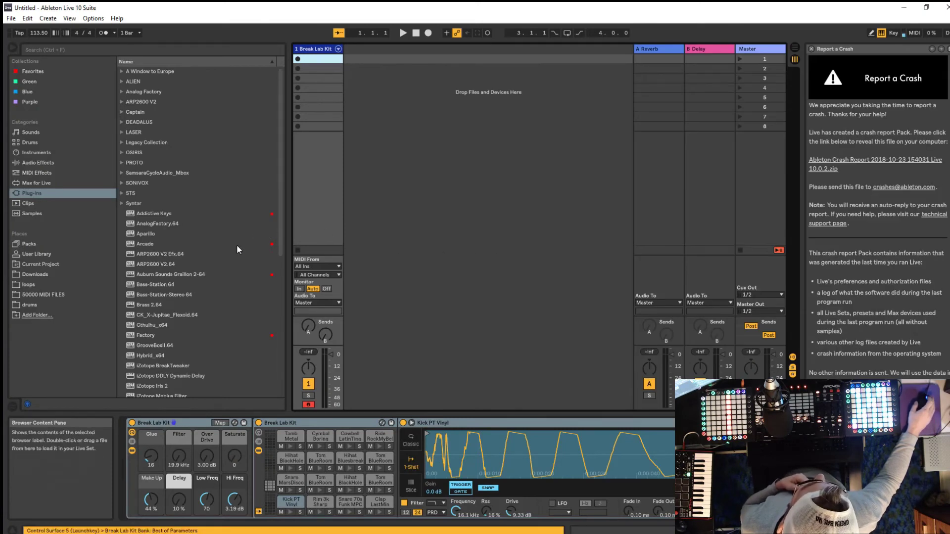
scroll(160, 267, down, 3)
scroll(169, 286, down, 3)
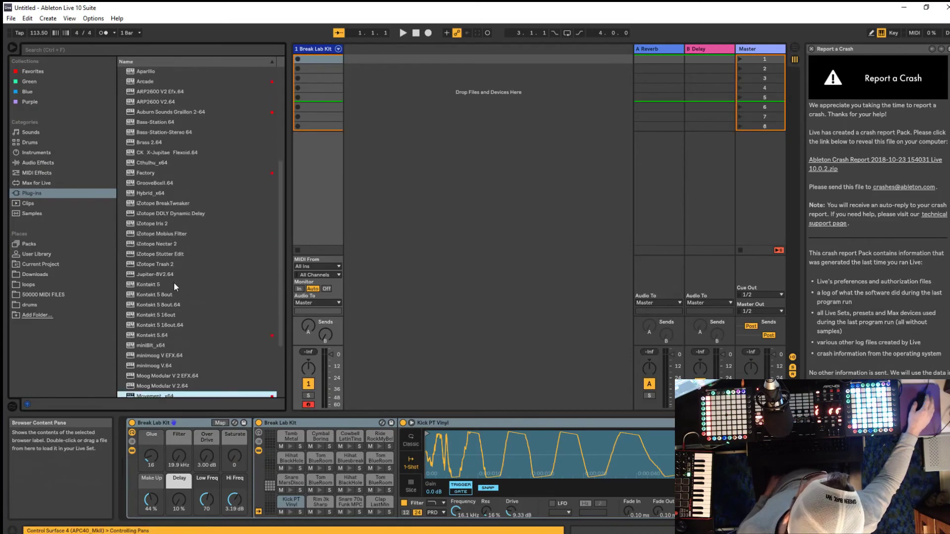
scroll(175, 282, up, 5)
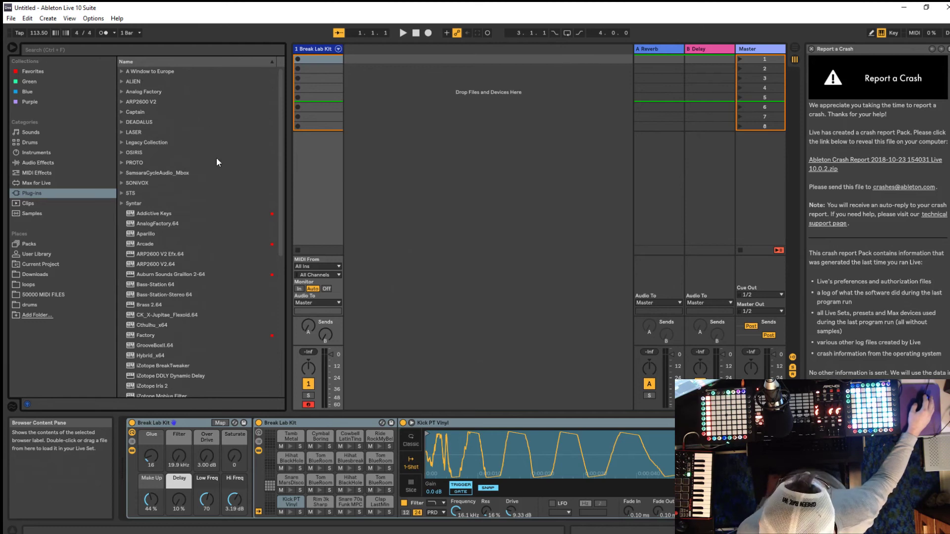
Dismiss the crash report and expand A Window to Europe in the Plug-ins browser
click(815, 46)
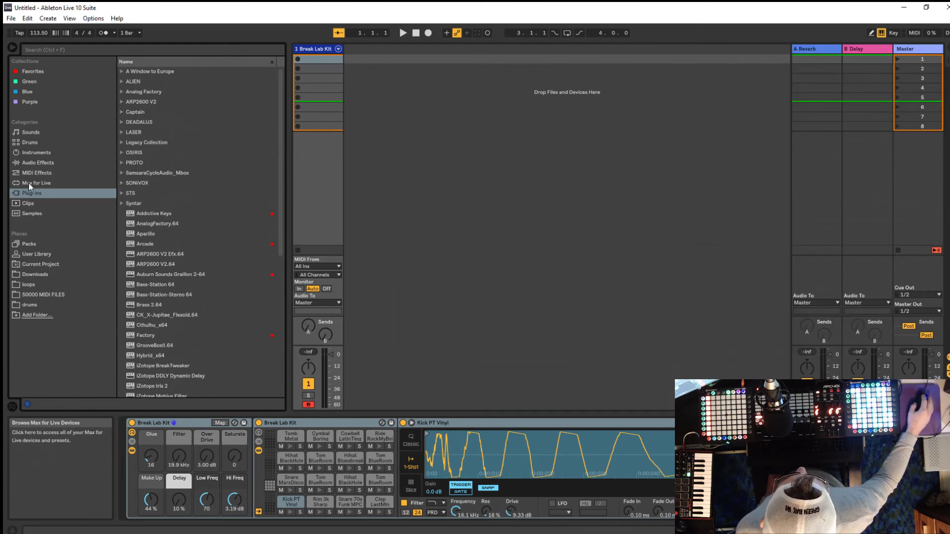
click(21, 194)
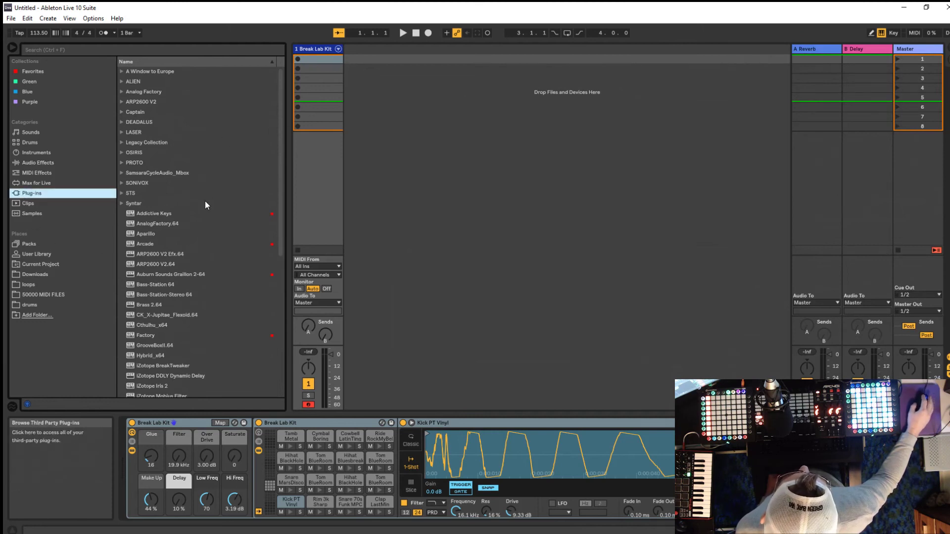
click(122, 71)
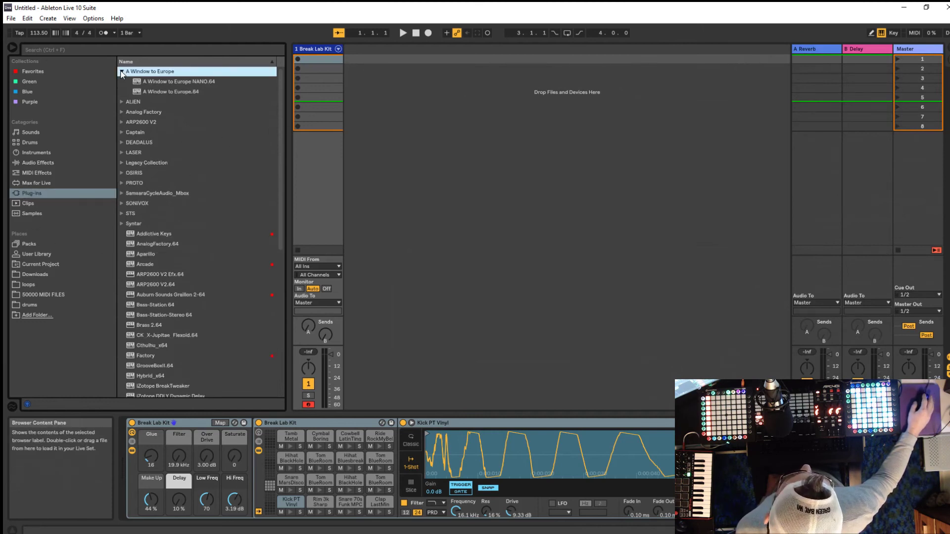
Load A Window to Europe.64 onto a new MIDI track and move its window right
click(137, 93)
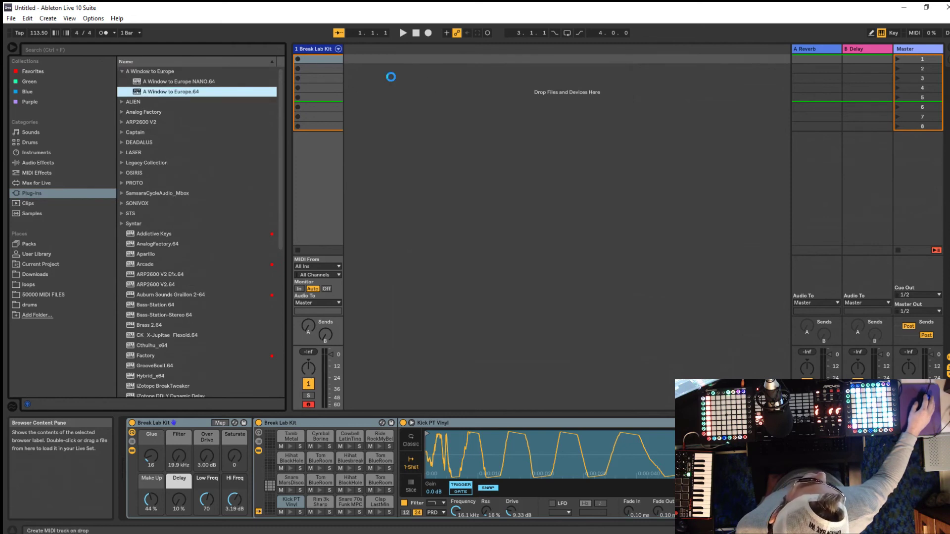
drag(390, 77, 386, 79)
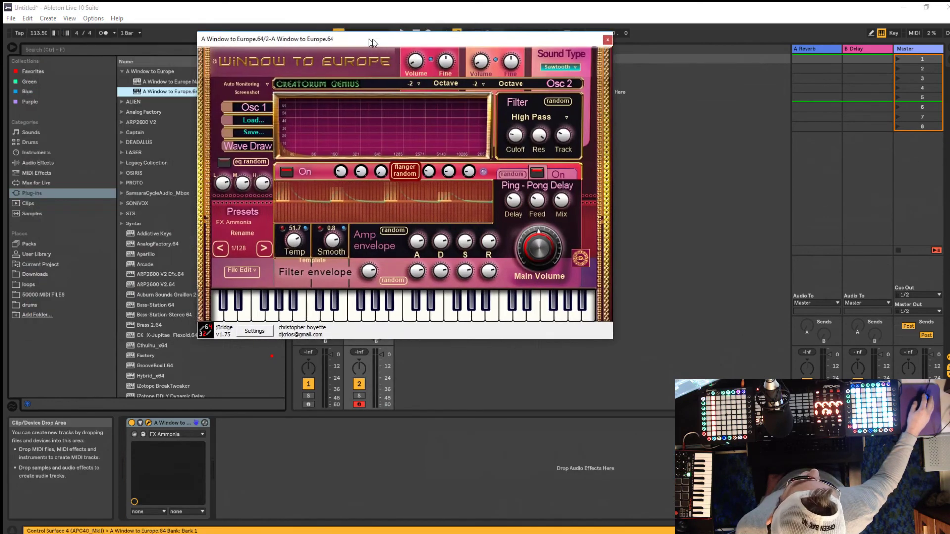
drag(372, 38, 432, 40)
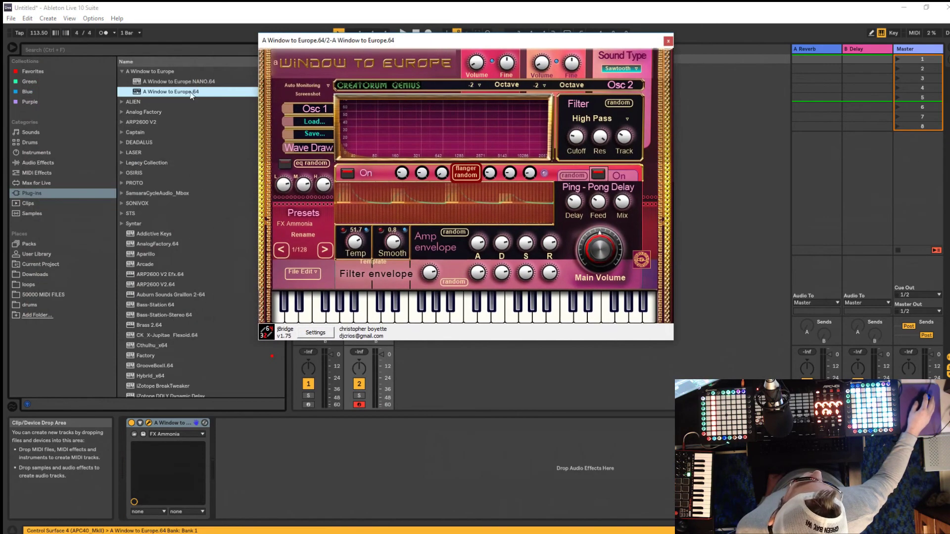
Expand the LASER folder and load LaserBlade.64 onto a new track
click(125, 151)
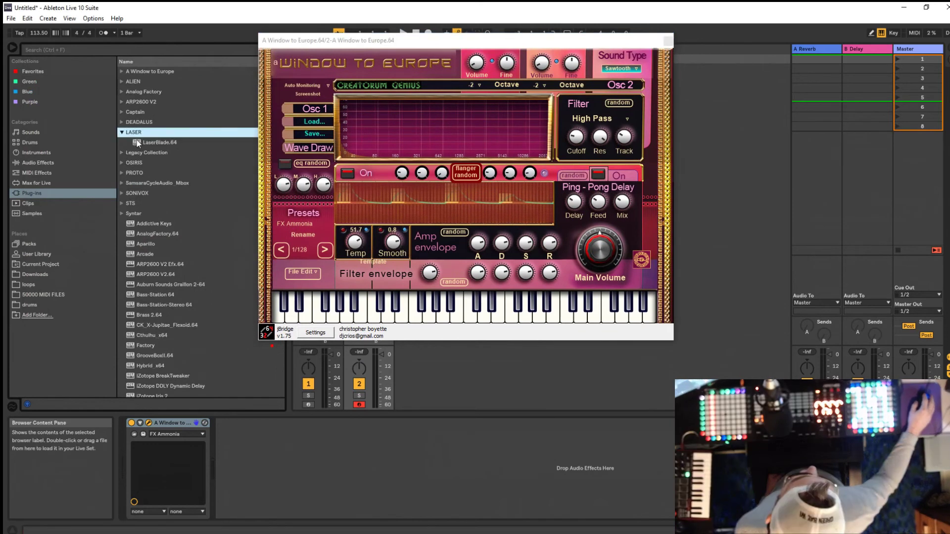
click(144, 142)
key(Return)
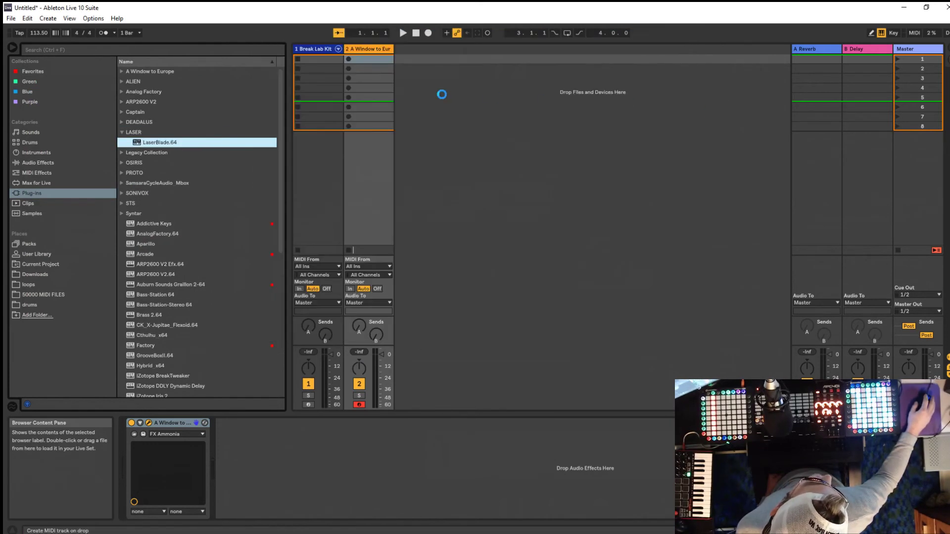
Reposition the LaserBlade.64 synth window on screen
drag(441, 49, 443, 115)
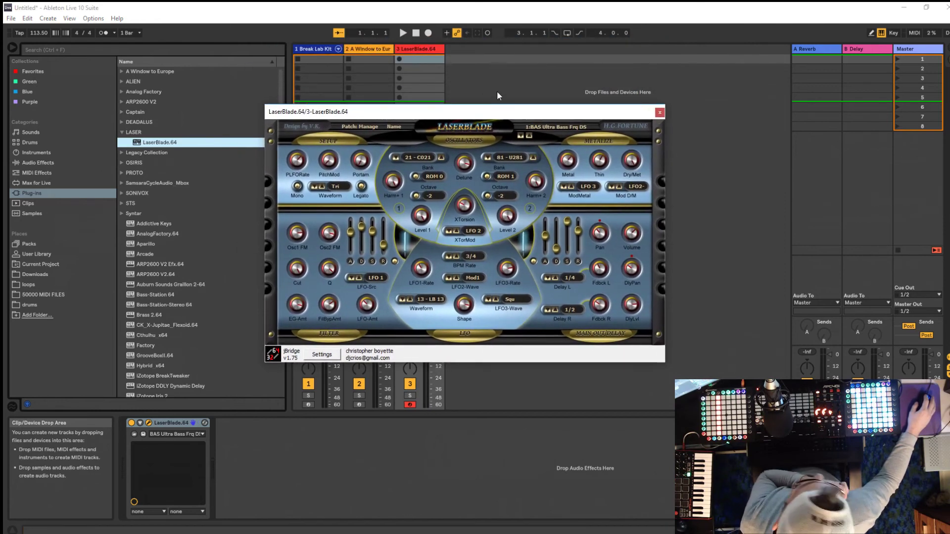
drag(422, 110, 435, 115)
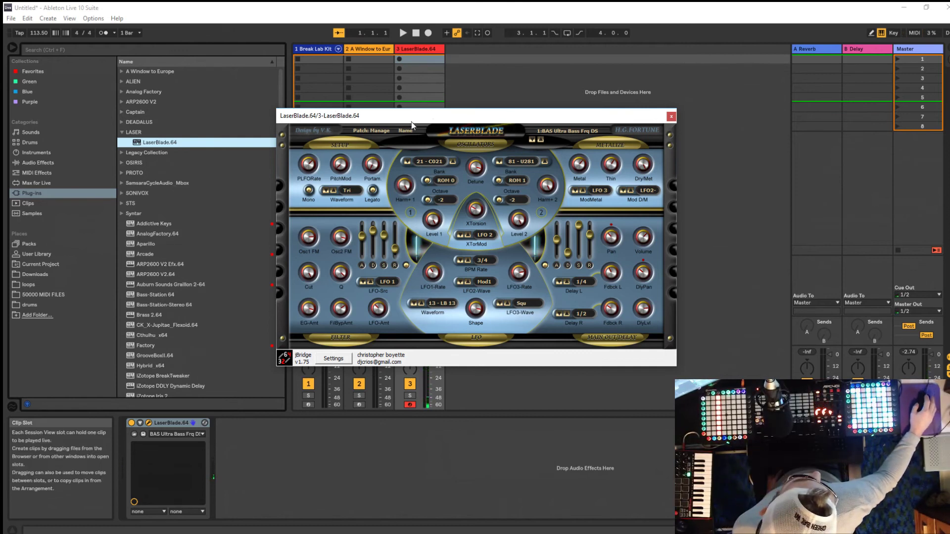
drag(472, 120, 643, 57)
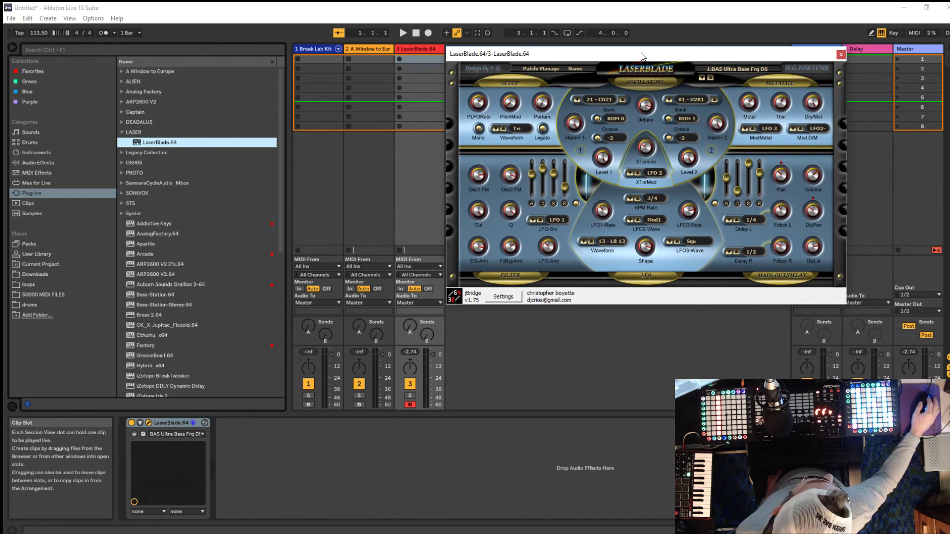
drag(607, 56, 607, 161)
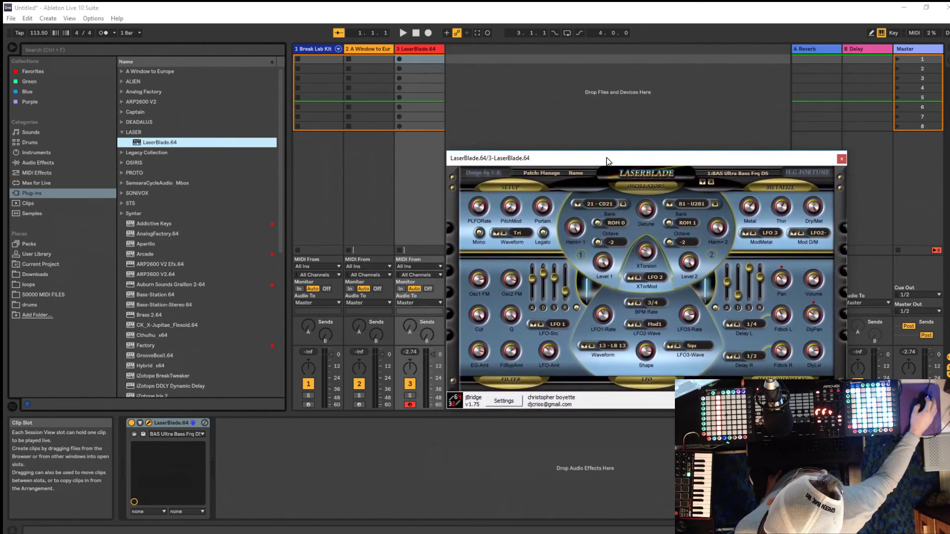
mouse_move(606, 161)
mouse_down()
mouse_move(592, 87)
mouse_move(561, 53)
mouse_up()
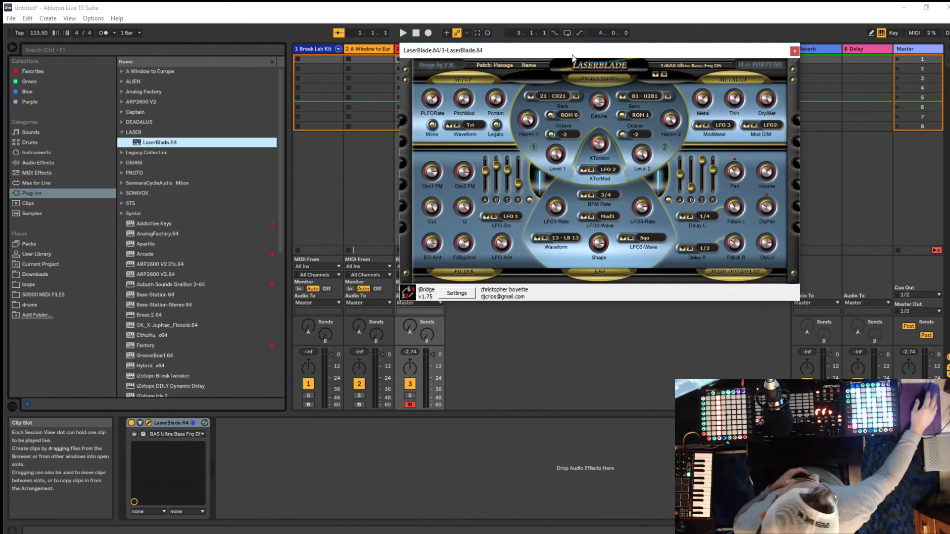
drag(559, 53, 446, 163)
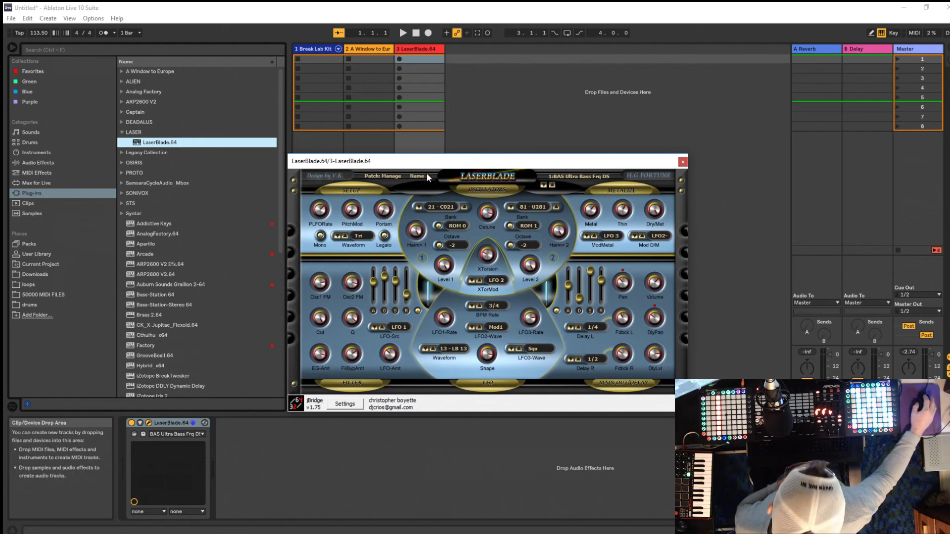
drag(440, 166, 468, 145)
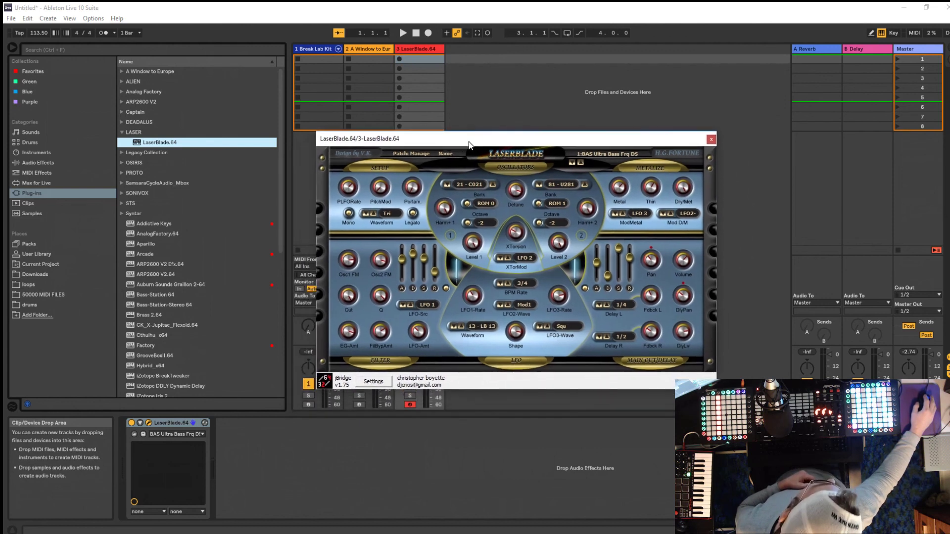